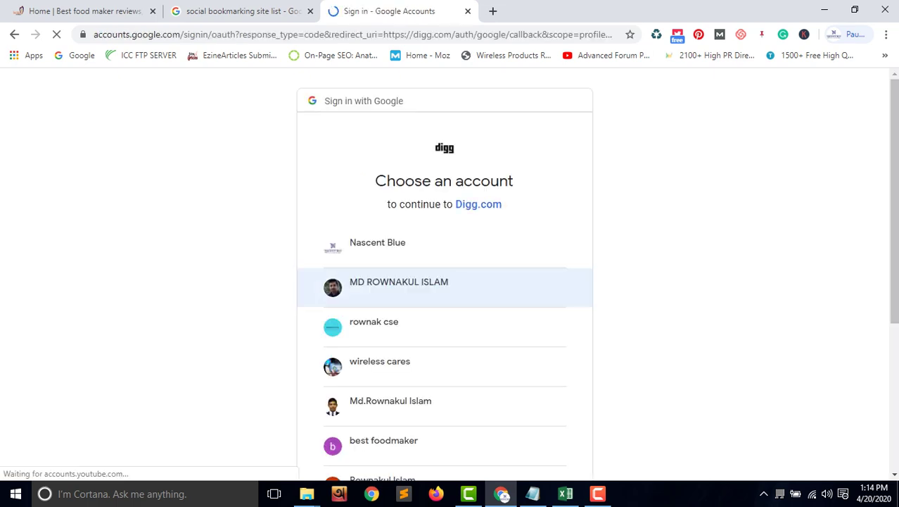
Step: Sign in to Digg with the "best foodmaker" Google account
scroll(450, 282, "down", 1)
scroll(444, 380, "down", 1)
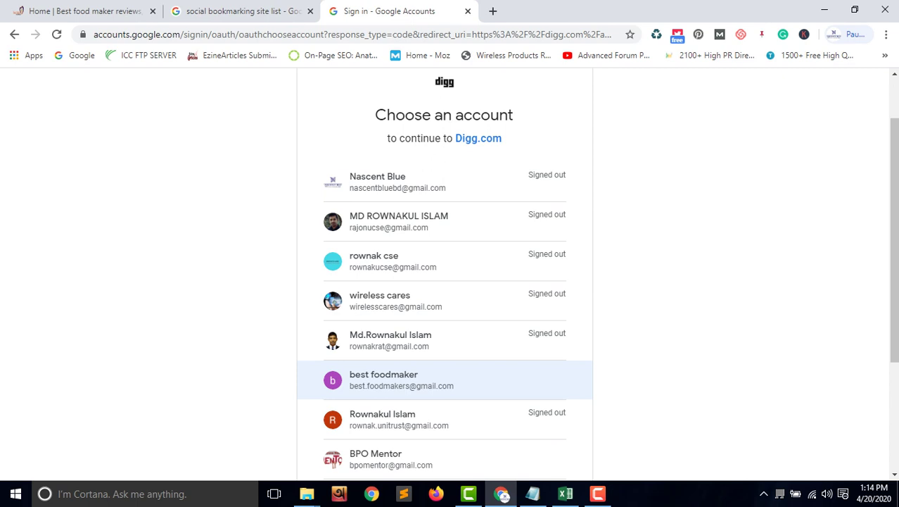
left_click(401, 380)
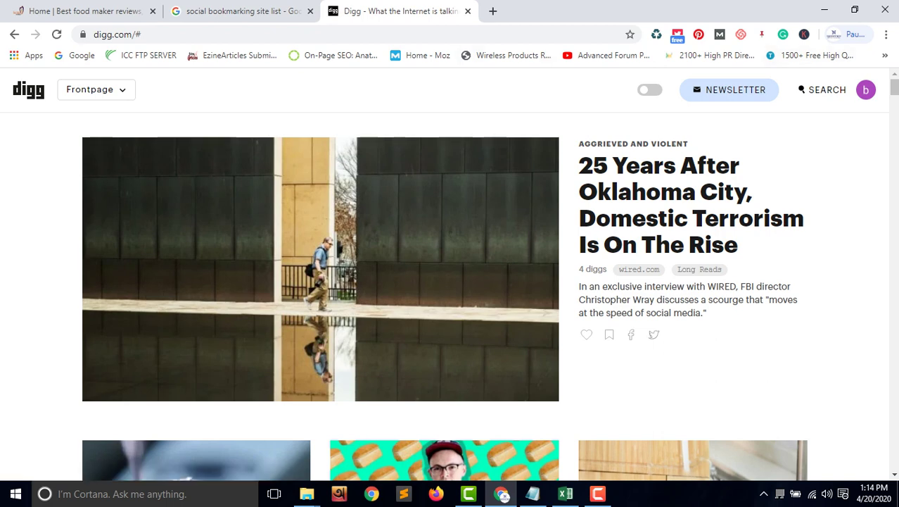
Step: Go to the account's submitted links on Digg and open the form for submitting a new link
mouse_move(866, 90)
left_click(833, 125)
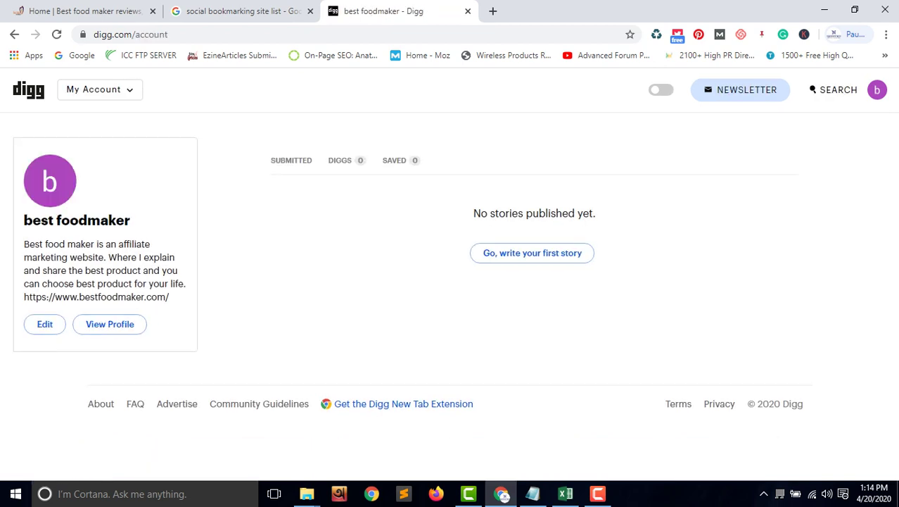
left_click(291, 160)
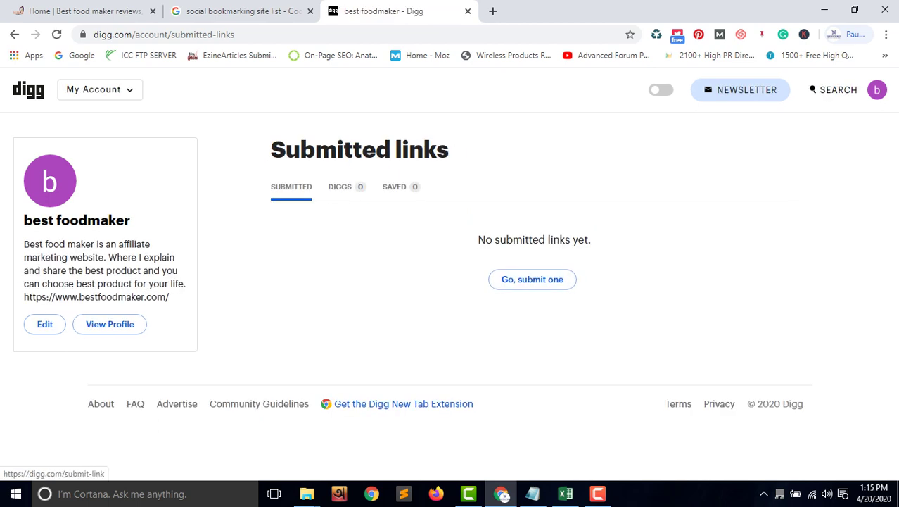
left_click(532, 279)
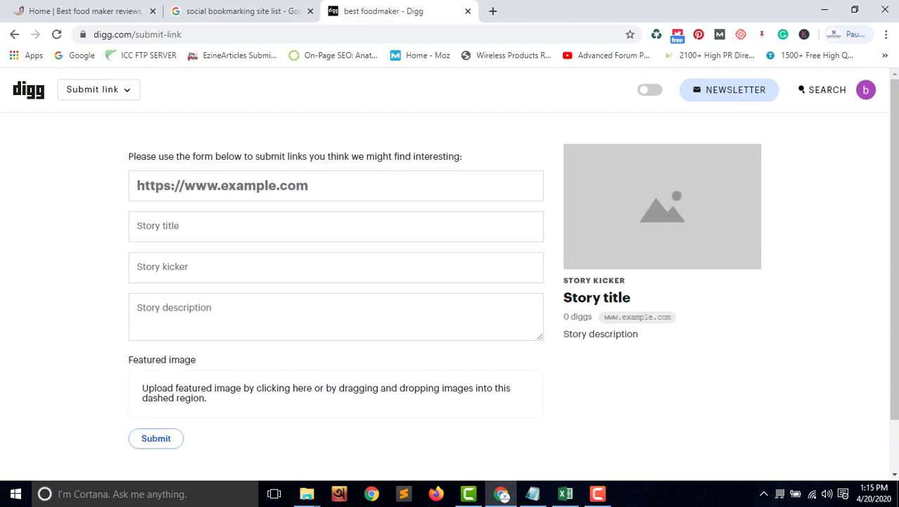
left_click(282, 186)
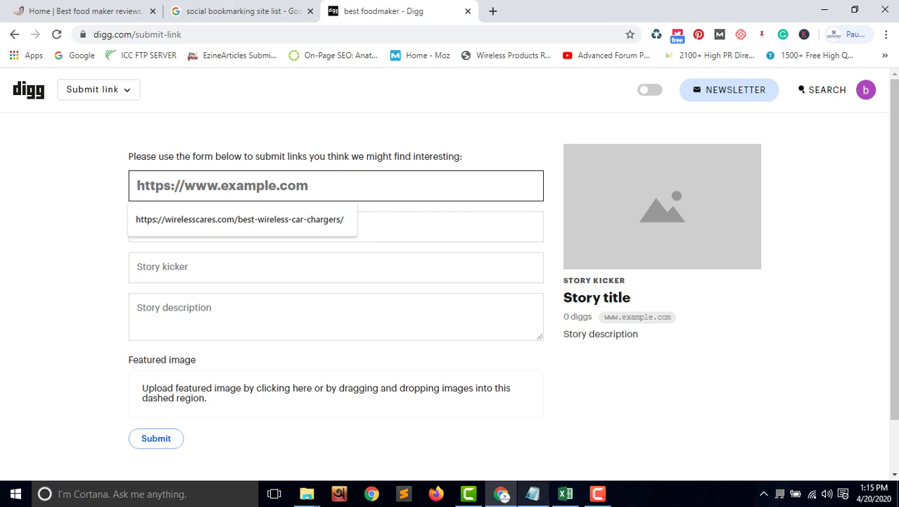
left_click(533, 493)
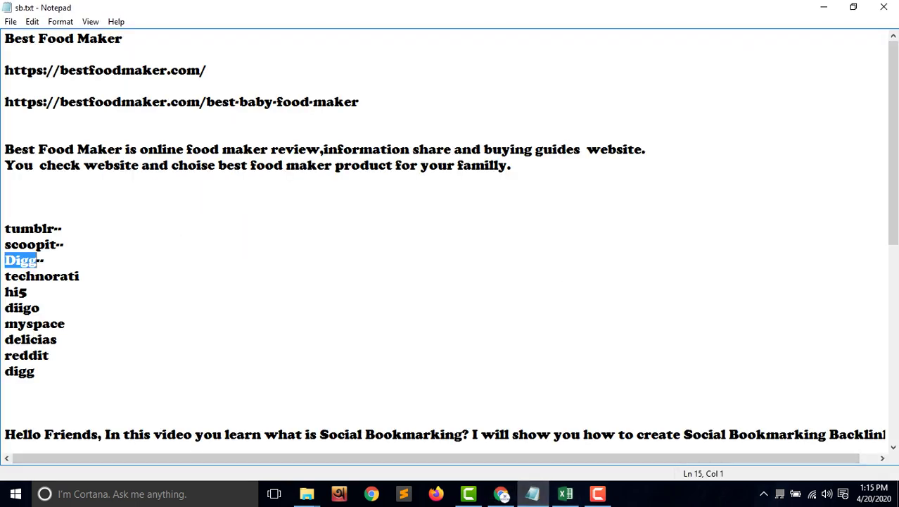
left_click_drag(206, 70, 5, 71)
key("ctrl+c")
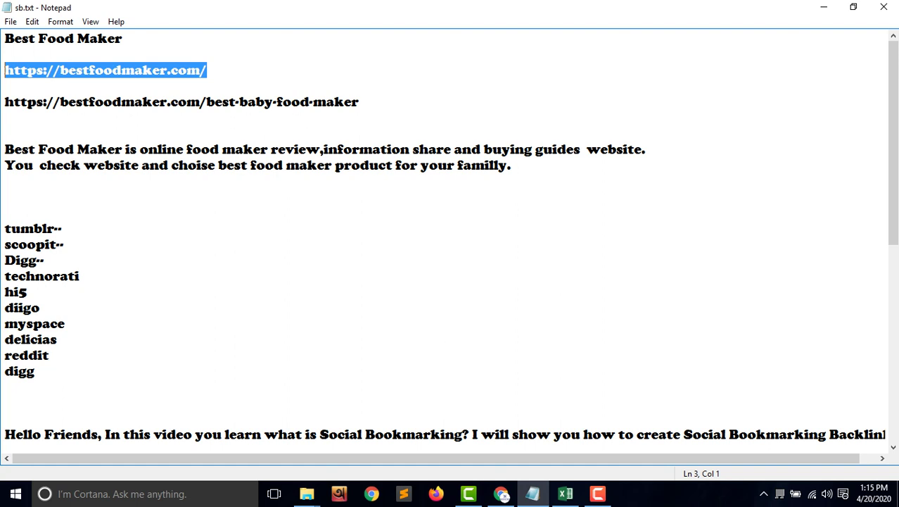
left_click(502, 493)
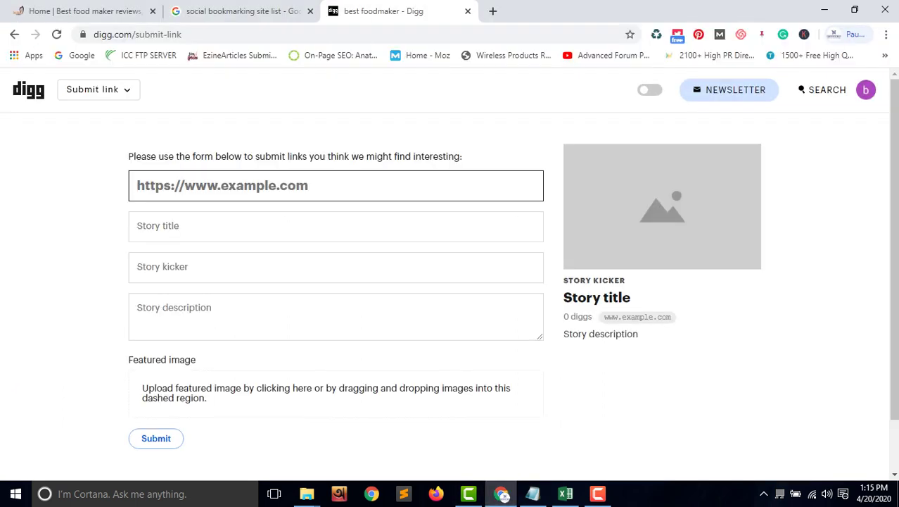
key("ctrl+v")
Step: Transfer the heading "Best Food Maker" from the Notepad notes into the story title
key("Tab")
left_click(534, 493)
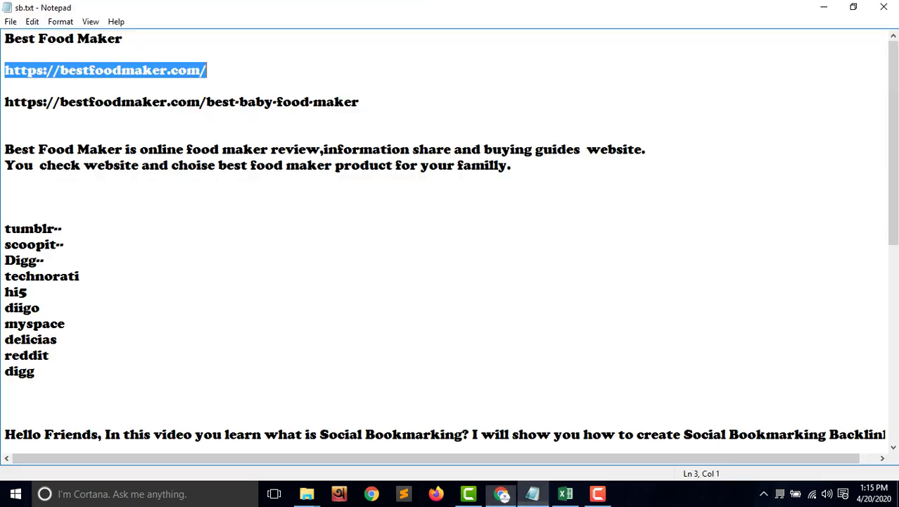
left_click(126, 39)
left_click_drag(125, 38, 4, 38)
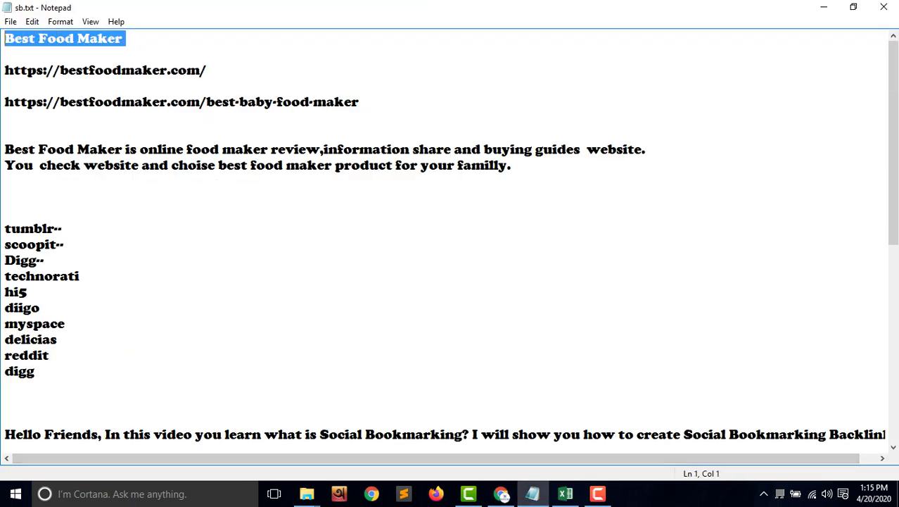
left_click(501, 493)
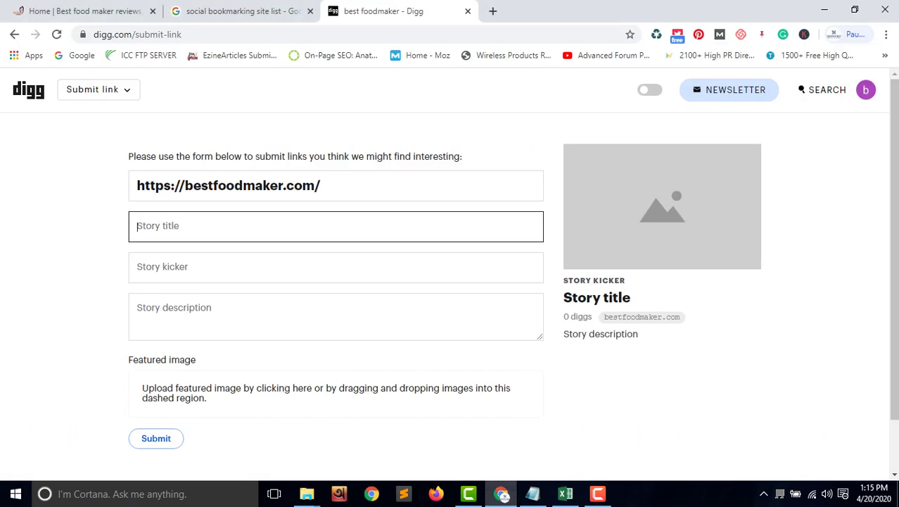
type("Best Food Maker")
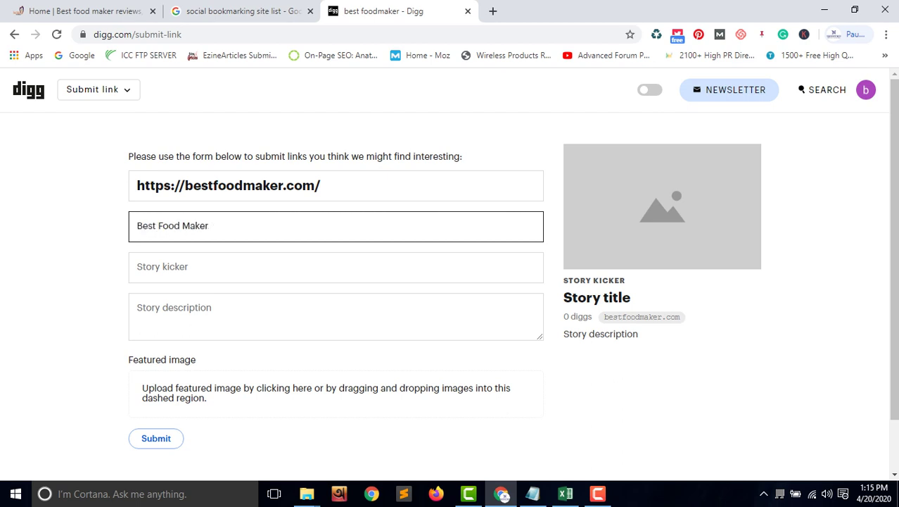
key("Tab")
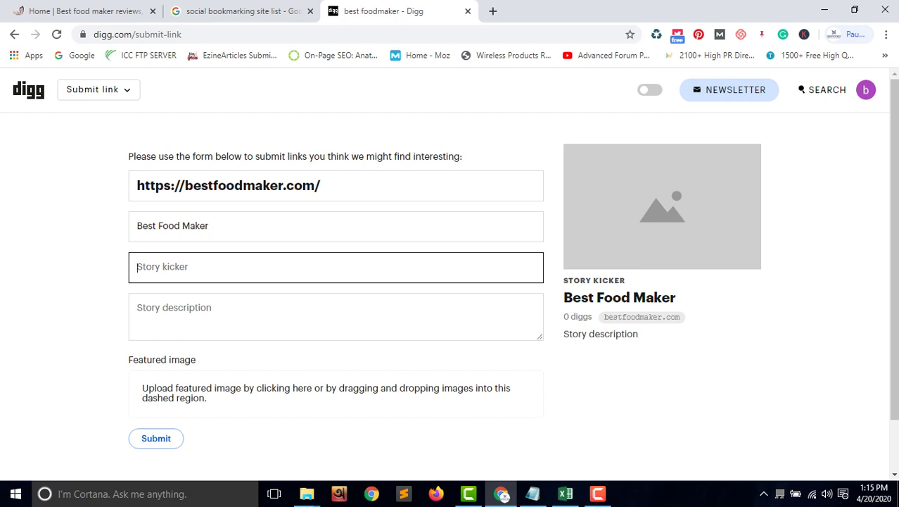
left_click(597, 493)
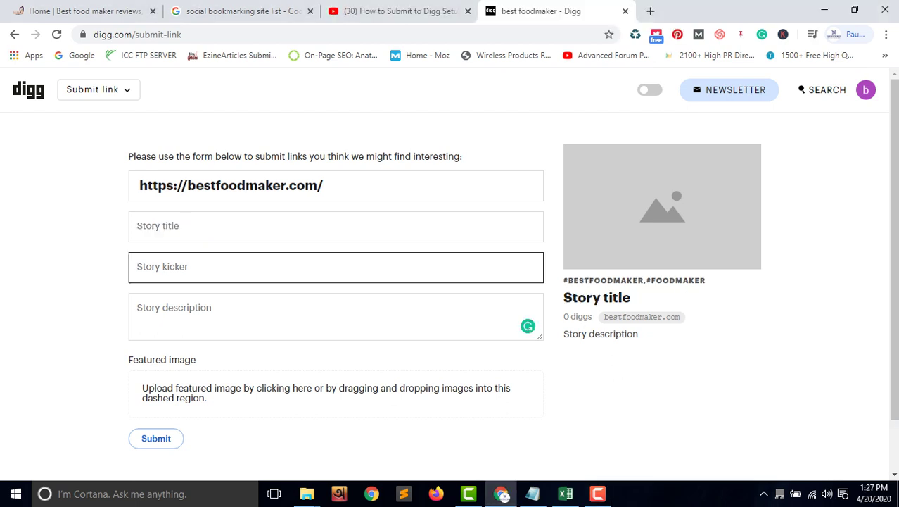
Step: Fill the empty story title with "Best Food Maker", copied again from sb.txt in Notepad
left_click_drag(324, 185, 137, 185)
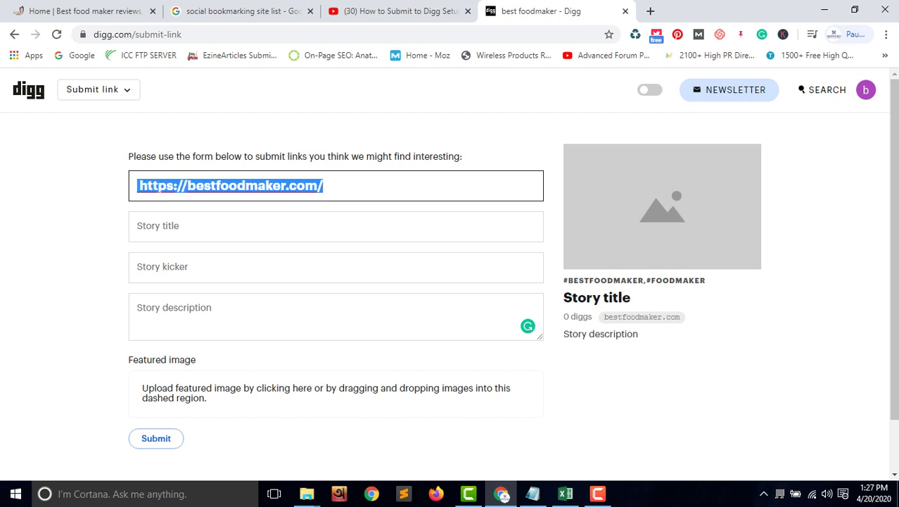
left_click(533, 494)
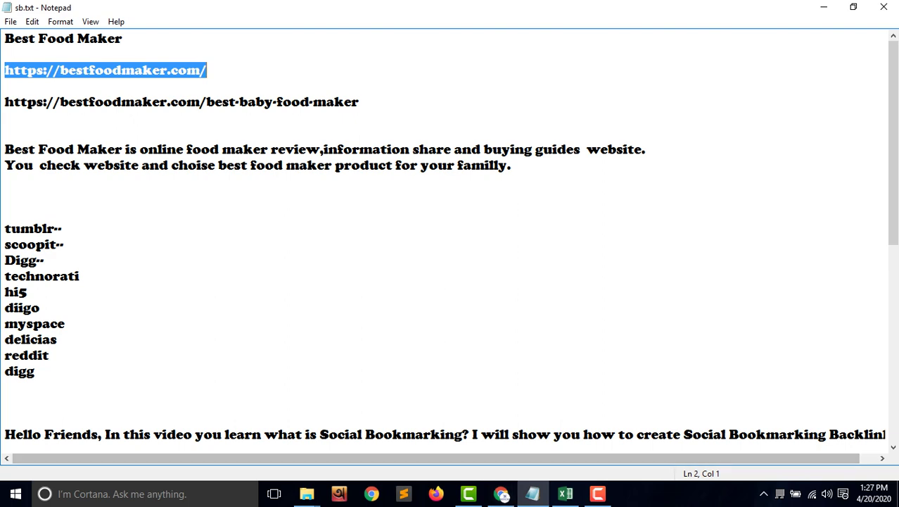
left_click(127, 38)
left_click_drag(126, 38, 4, 39)
key("ctrl+c")
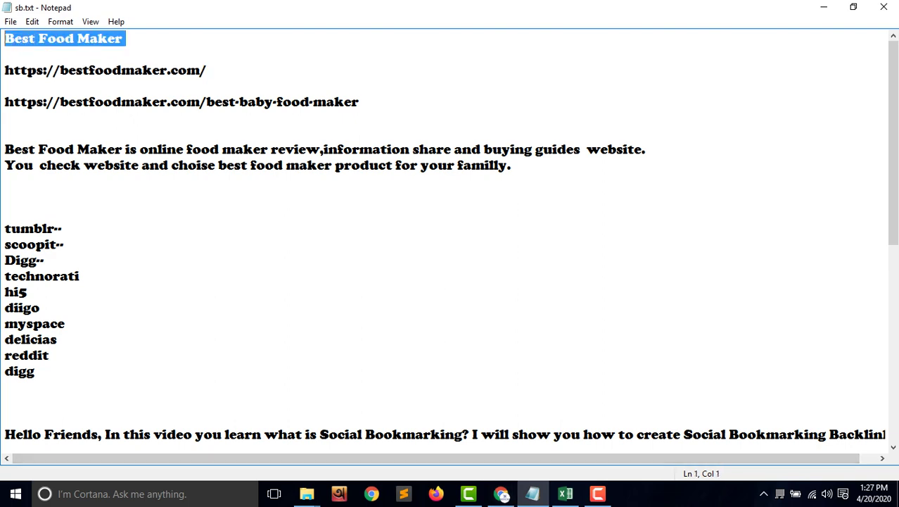
left_click(565, 493)
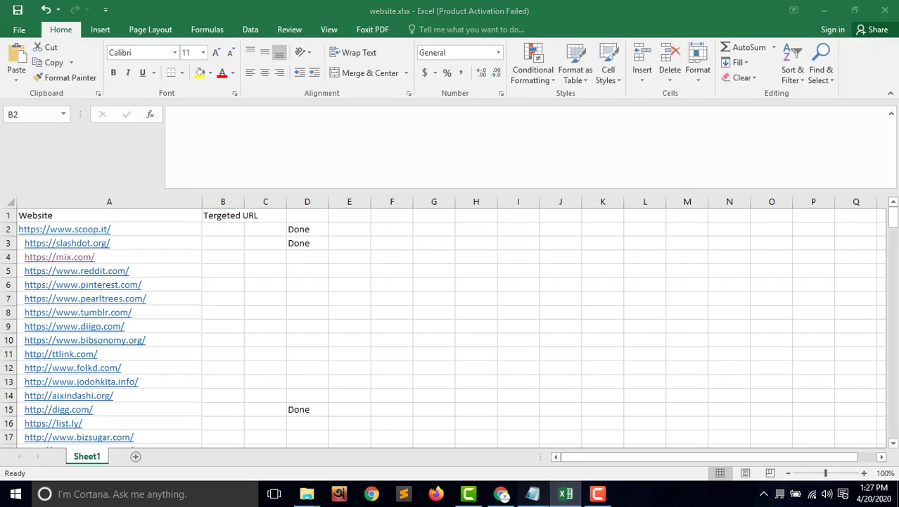
left_click(532, 493)
left_click(501, 493)
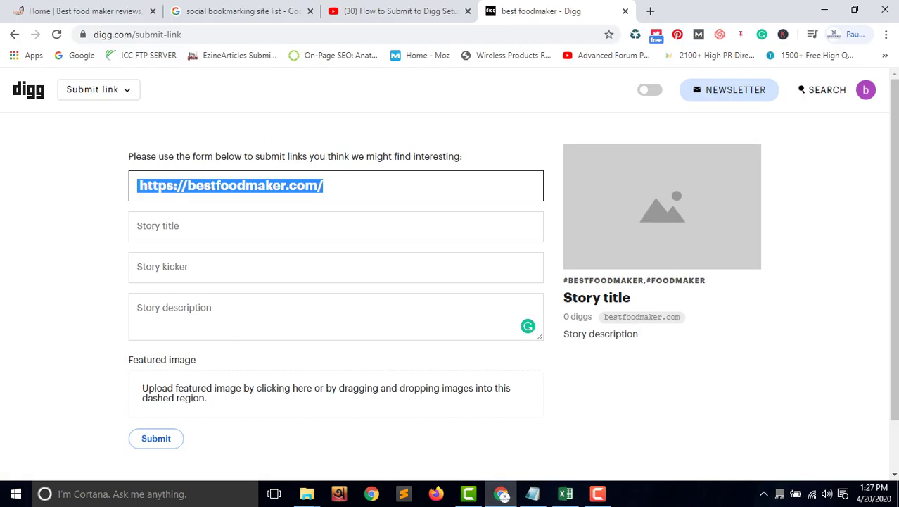
key("Tab")
key("ctrl+v")
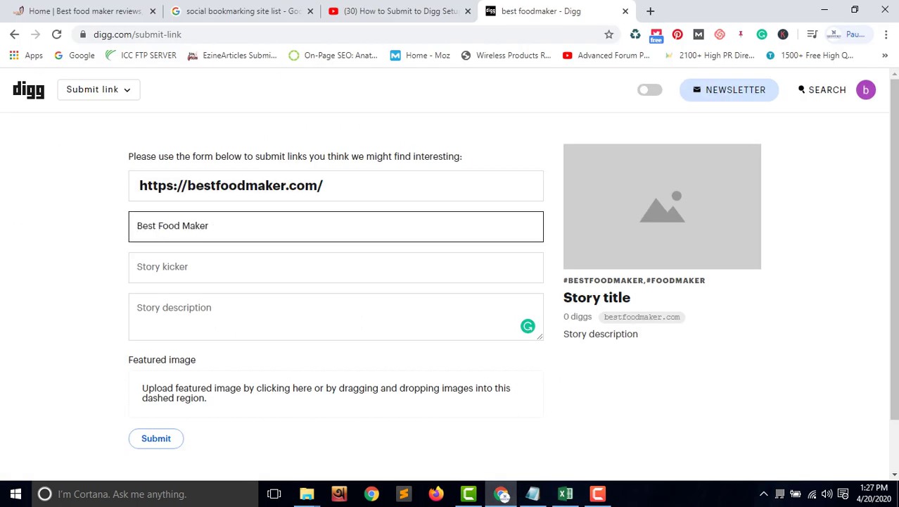
Step: Enter the hashtags "#bestfoodmaker#foodmaker#buybestfoodmake" as the story kicker
key("Tab")
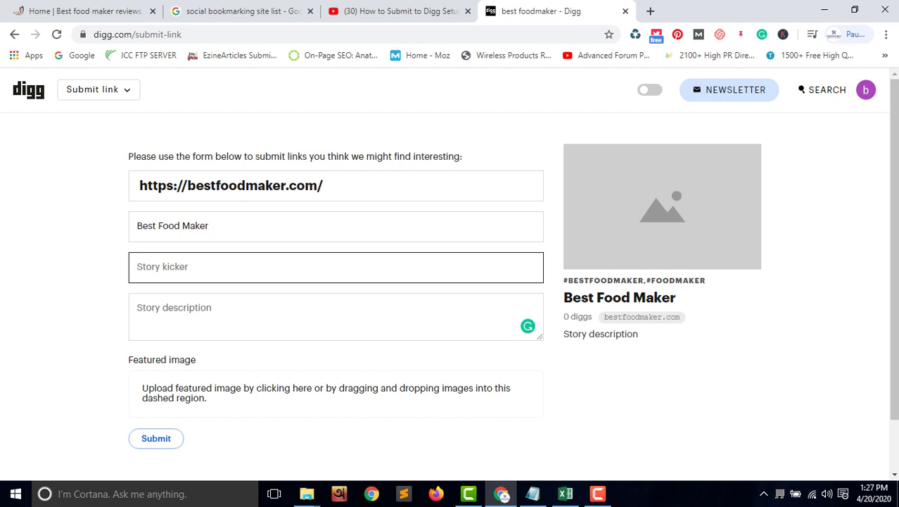
type("#bestfoodmaker")
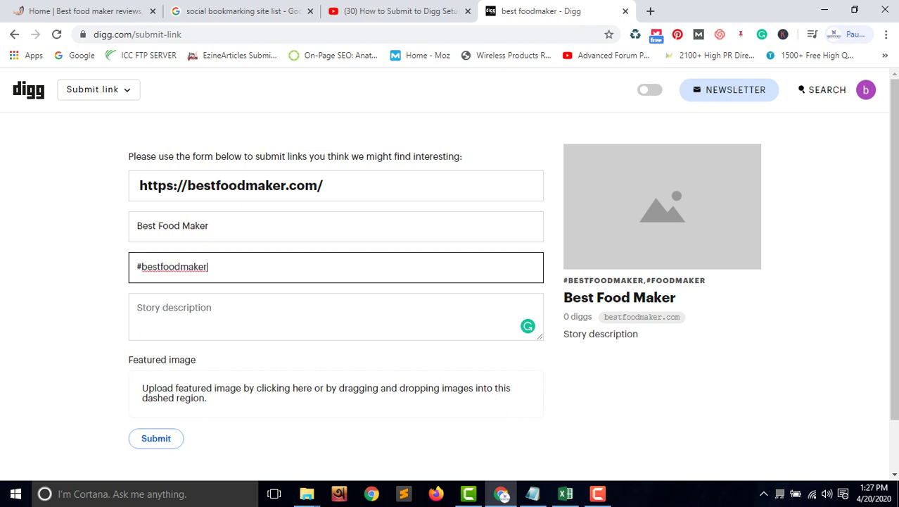
type("#")
type("foodmaker")
type("#")
type("b")
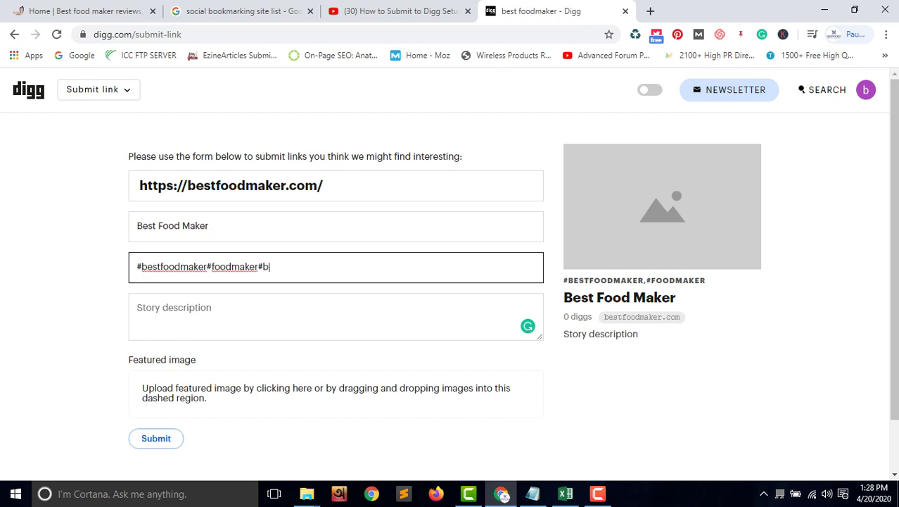
type("uybestfoodmake")
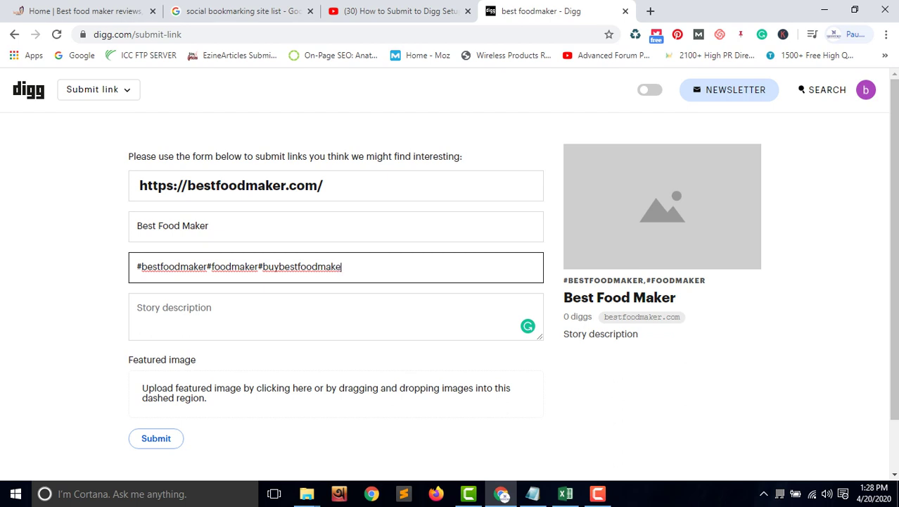
Step: Remove "best" from the last hashtag in the story kicker and complete it as "#buyfoodmaker"
key("shift+Left")
key("shift+Left")
key("shift+Left")
key("shift+Left")
left_click(300, 266)
key("shift+Left")
key("shift+Left")
key("shift+Left")
key("shift+Left")
key("BackSpace")
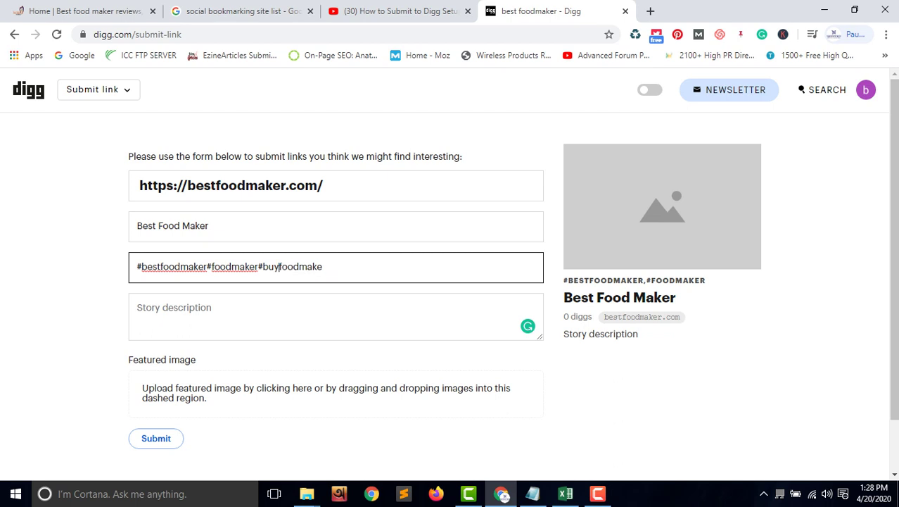
key("End")
type("r")
Step: Copy the two-sentence Best Food Maker description from sb.txt in Notepad and paste it as the story description
left_click(138, 308)
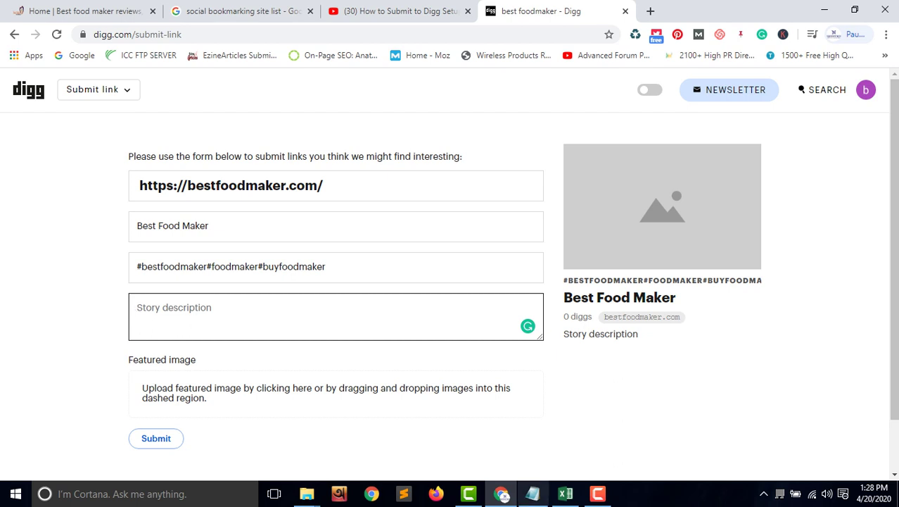
left_click(533, 493)
left_click_drag(4, 149, 511, 165)
key("ctrl+c")
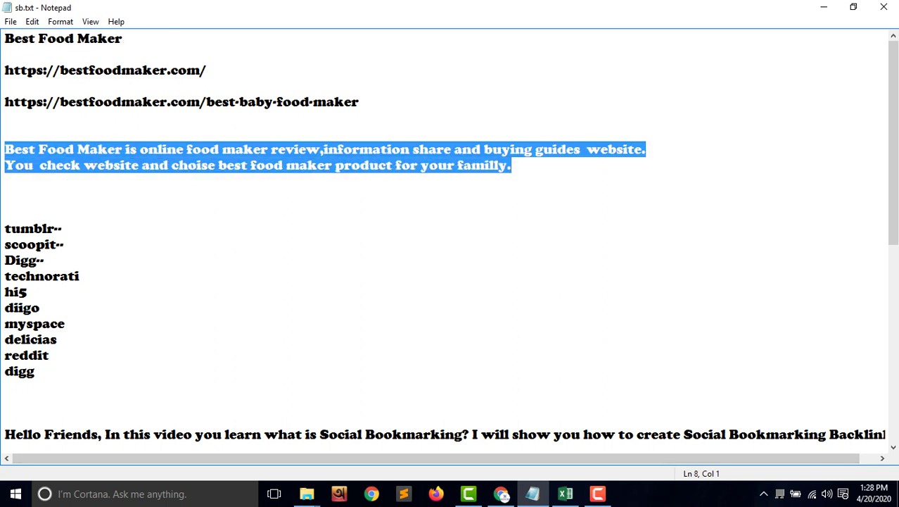
left_click(501, 494)
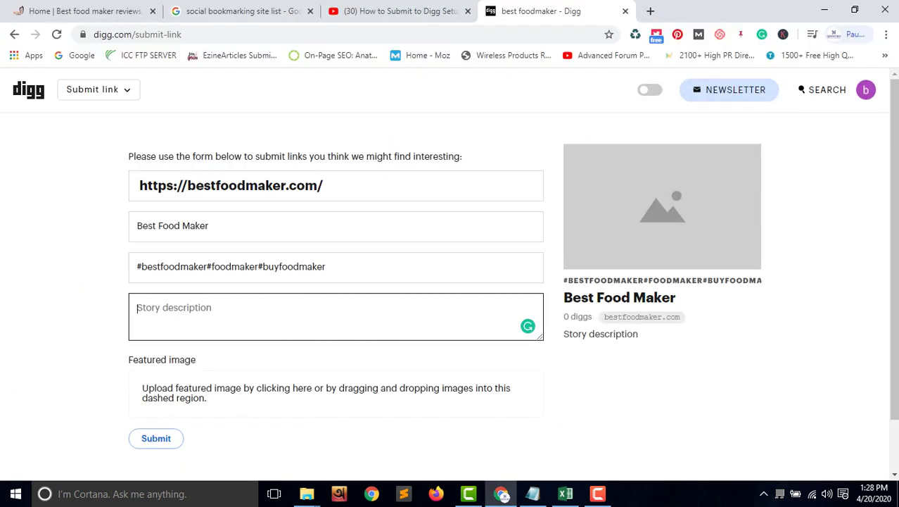
key("ctrl+v")
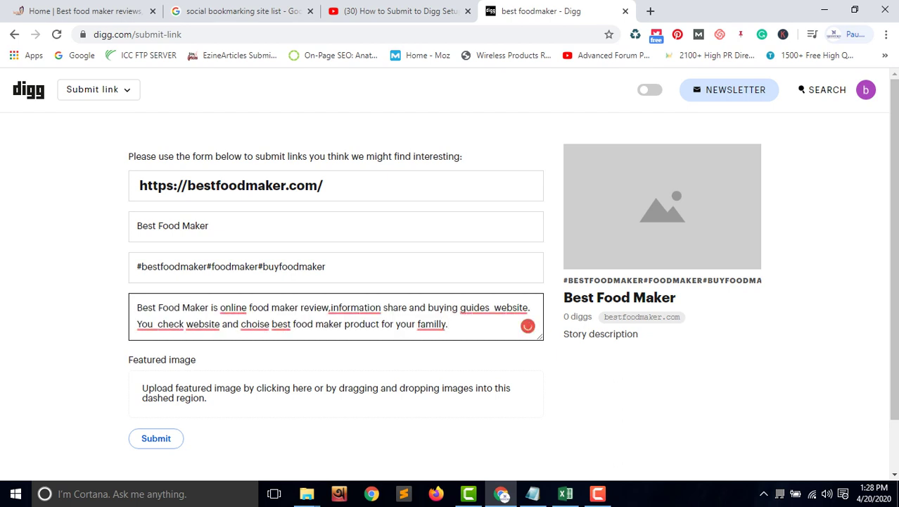
Step: Correct the description's first sentence with the suggested fixes "review, information", "an online" and a single space in "guides website"
mouse_move(355, 308)
left_click(370, 348)
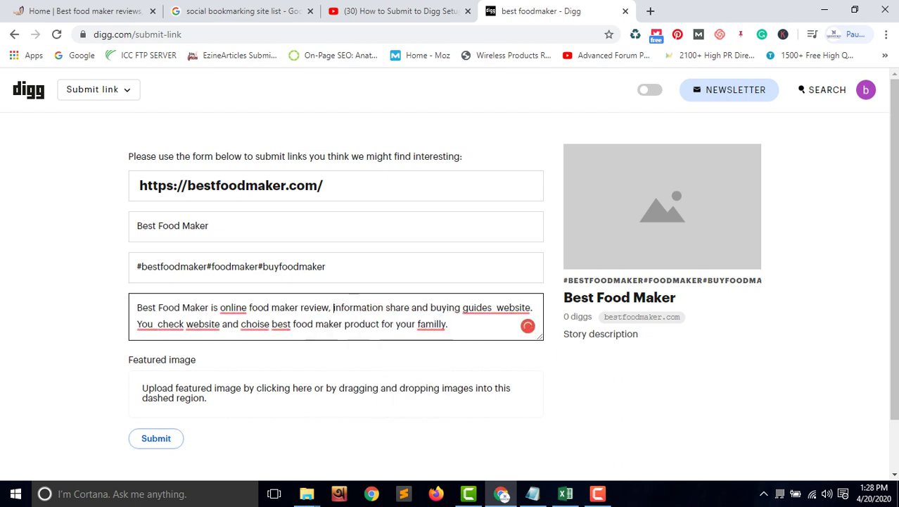
mouse_move(233, 308)
left_click(245, 347)
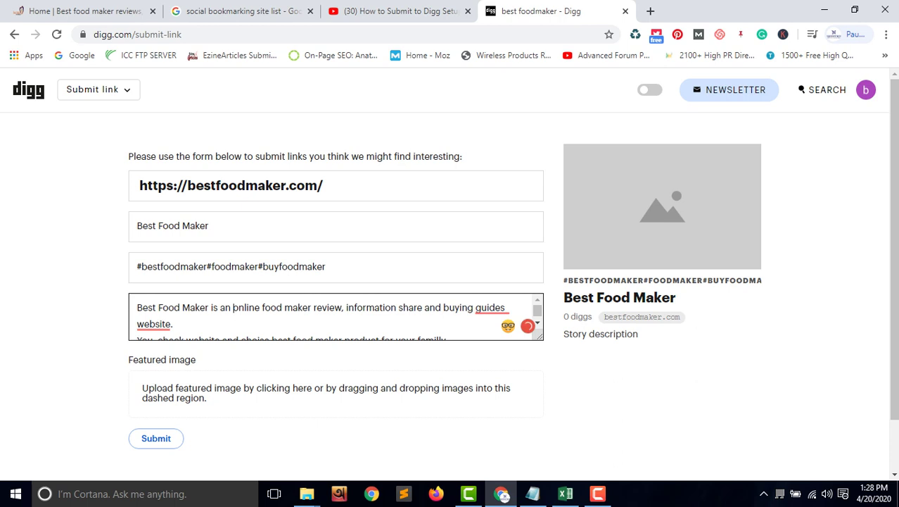
mouse_move(490, 308)
left_click(512, 348)
Step: Correct the description's second sentence to "You check the website and choose best food maker product for your family."
scroll(422, 320, "down", 1)
mouse_move(254, 324)
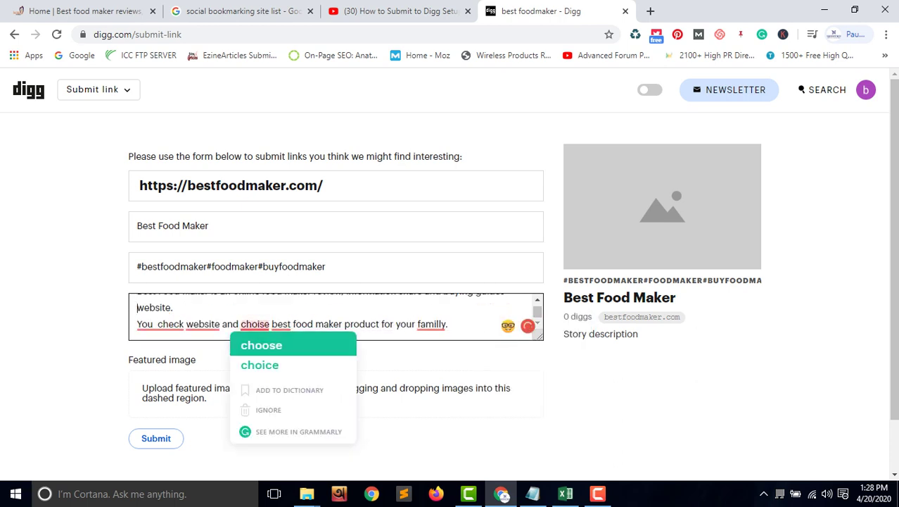
left_click(257, 344)
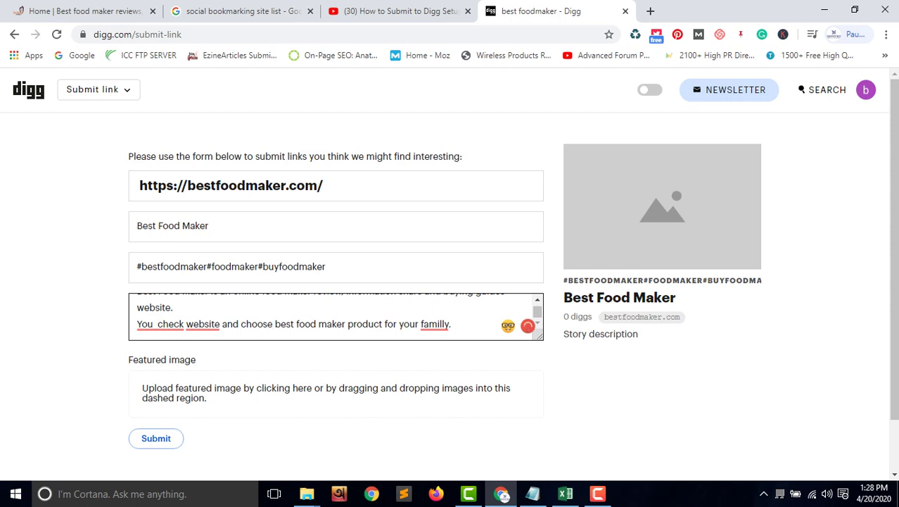
mouse_move(202, 324)
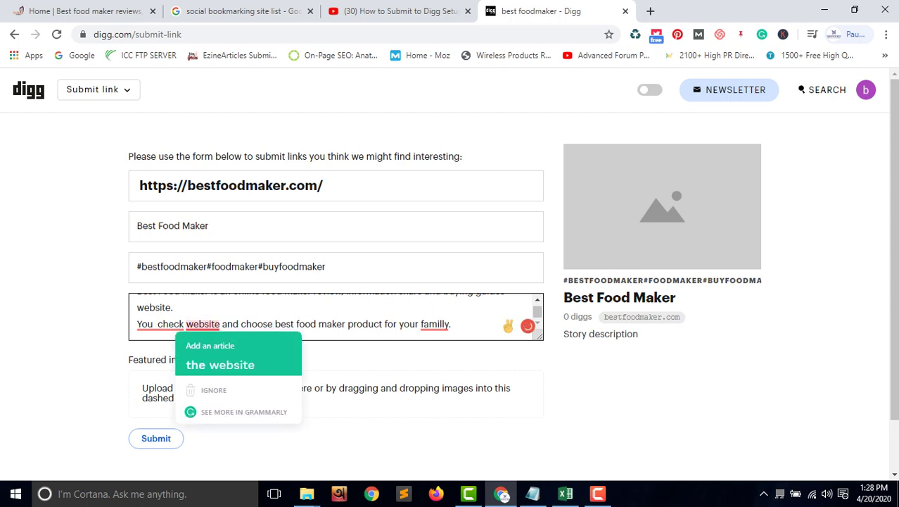
left_click(219, 363)
mouse_move(169, 324)
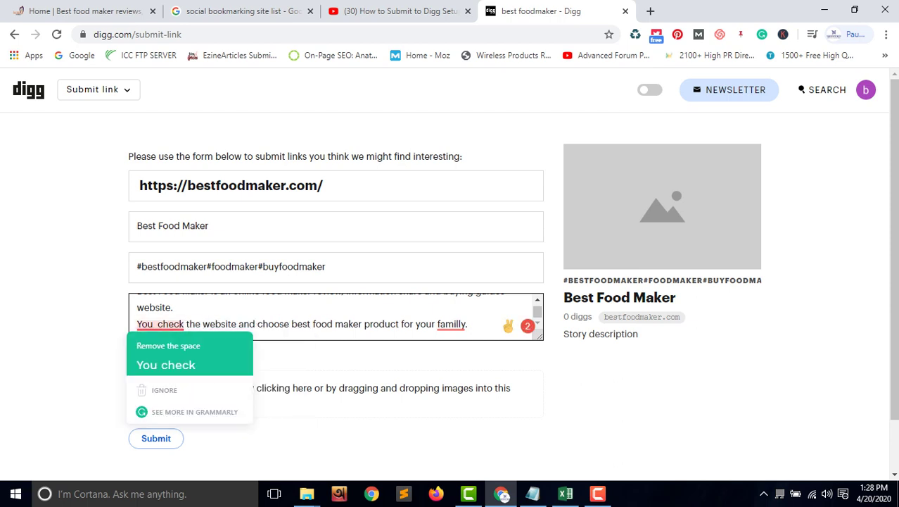
left_click(169, 362)
mouse_move(449, 324)
left_click(454, 346)
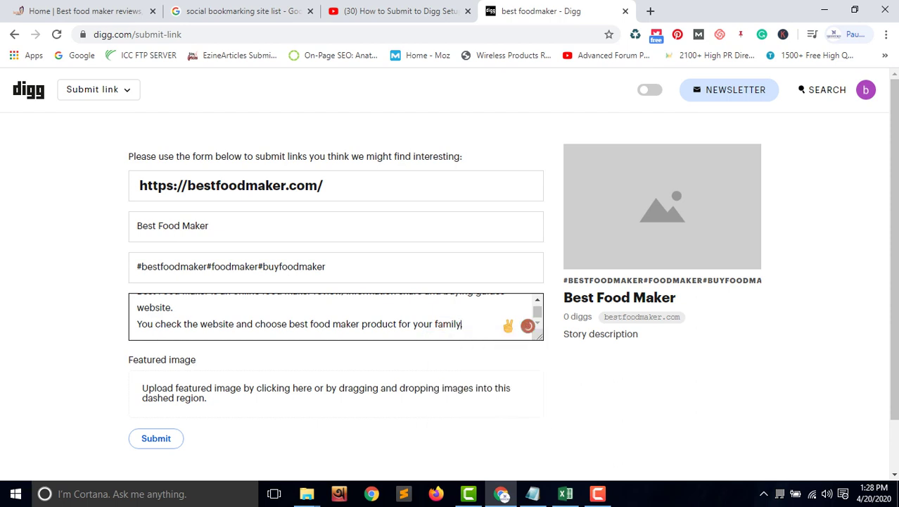
scroll(450, 282, "down", 1)
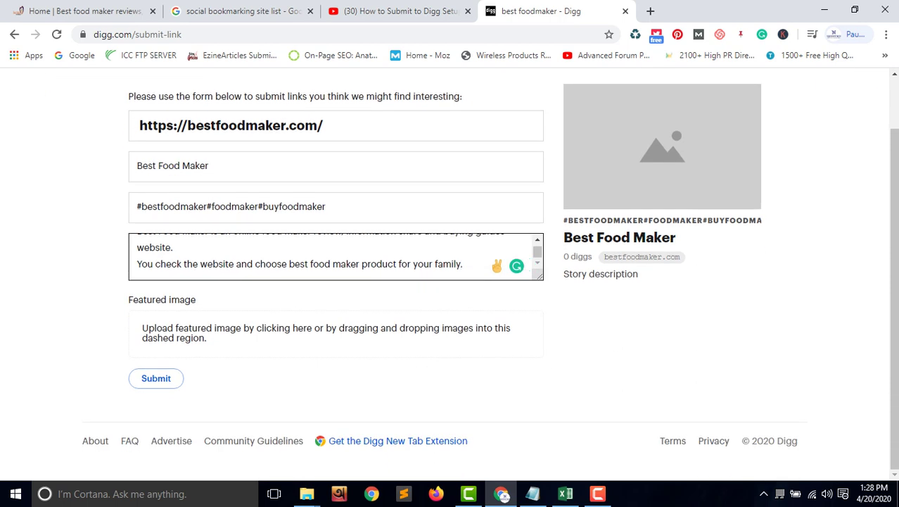
scroll(451, 281, "up", 1)
scroll(336, 317, "up", 1)
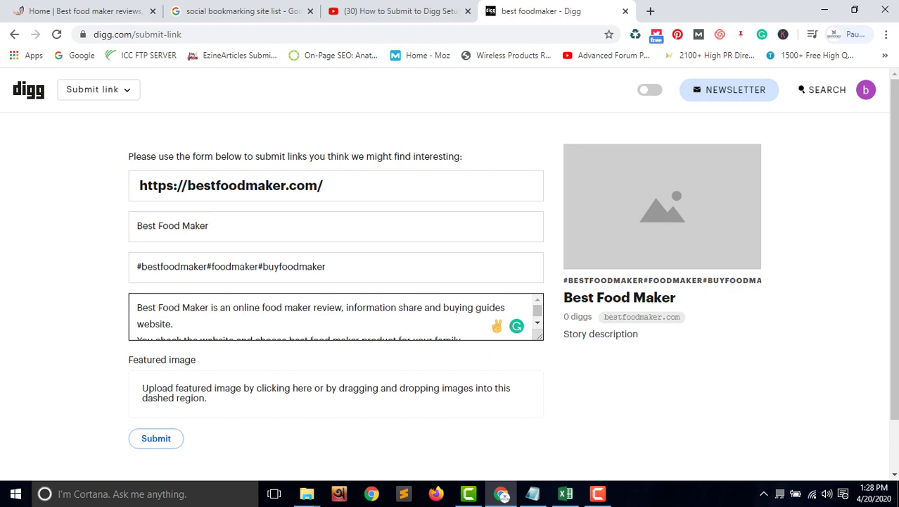
left_click(326, 392)
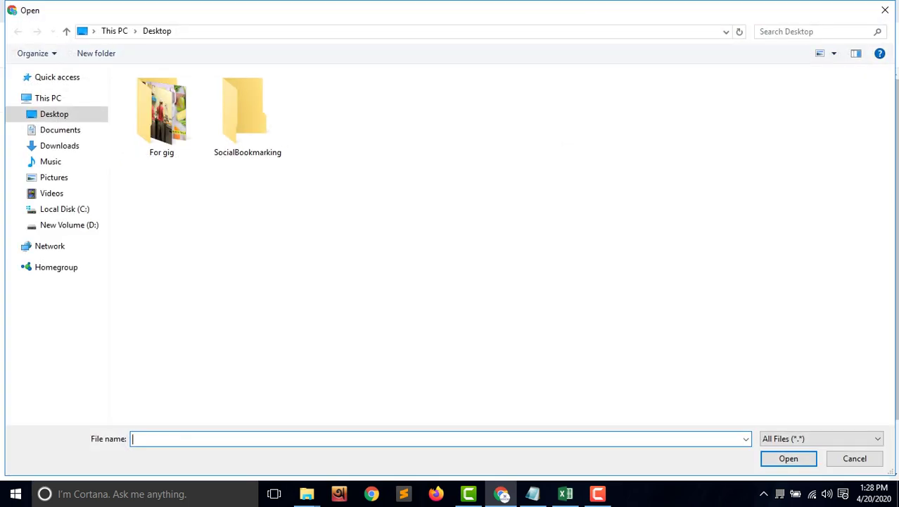
double_click(161, 113)
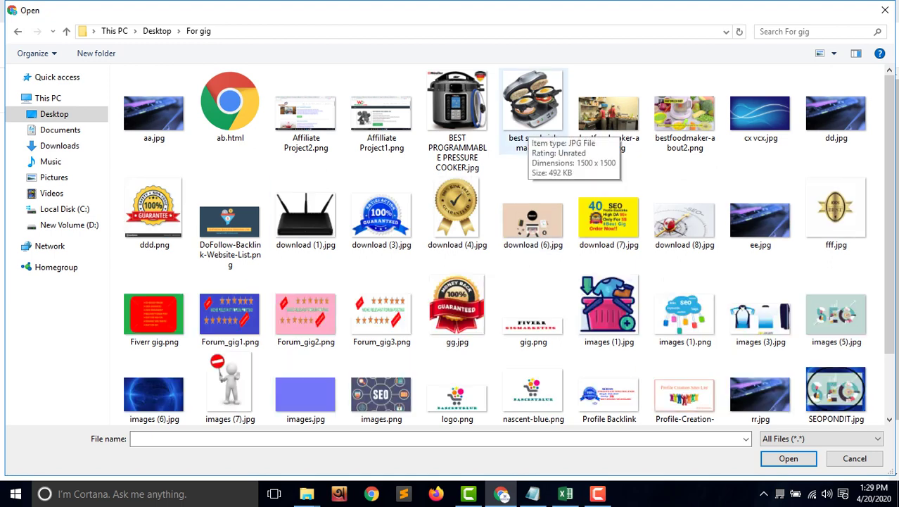
scroll(460, 345, "down", 2)
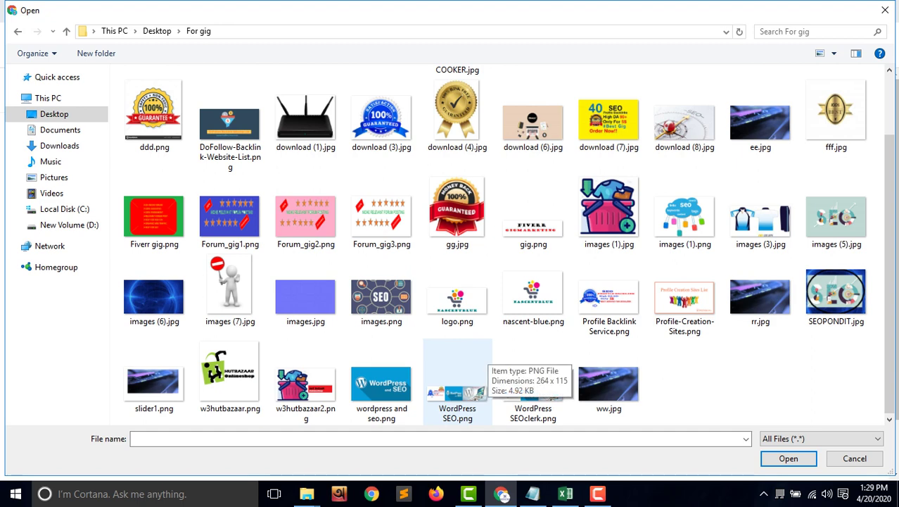
scroll(457, 380, "up", 1)
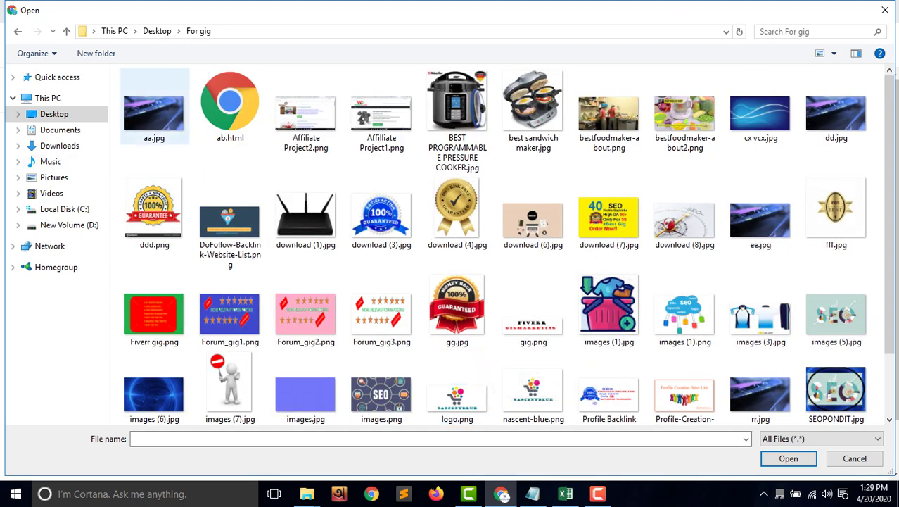
left_click(885, 10)
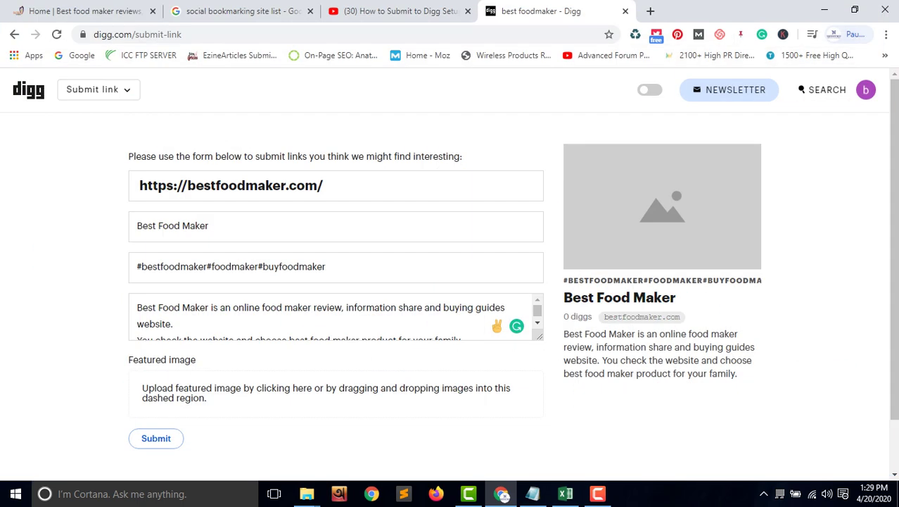
Step: Save the Food Maker logo from the bestfoodmaker.com homepage to the Desktop as bestfoodmaker-300x127.png
left_click(84, 10)
right_click(112, 139)
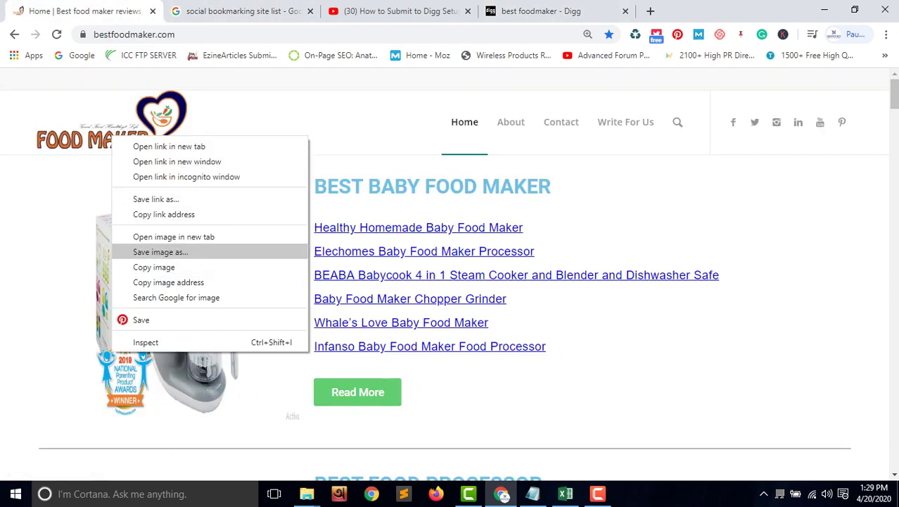
left_click(160, 251)
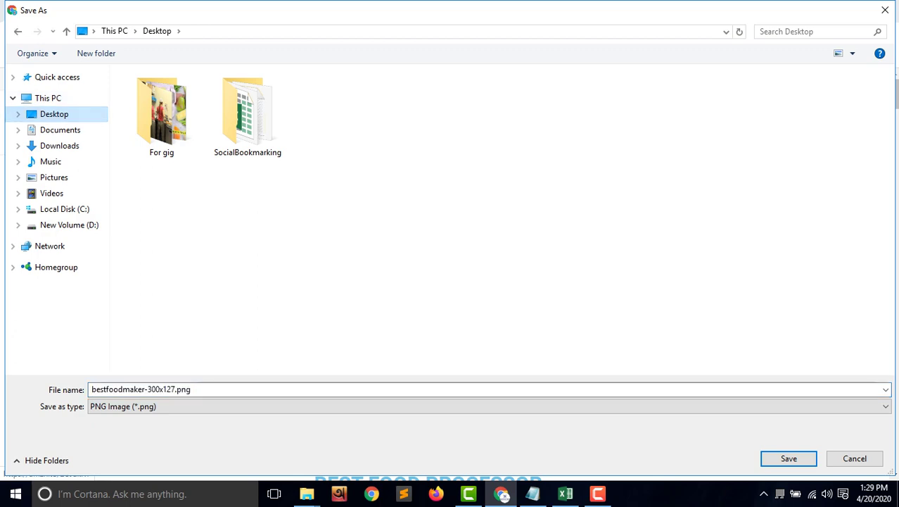
key("Return")
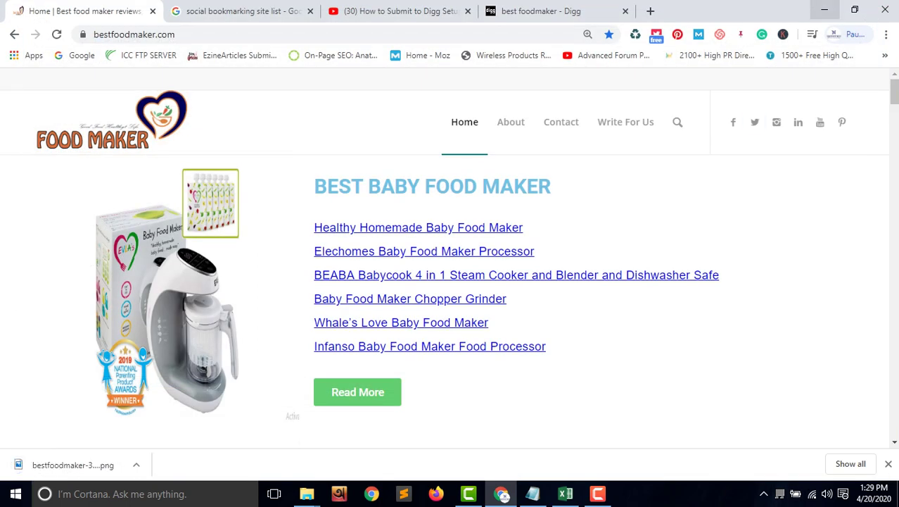
Step: Upload the saved bestfoodmaker-300x127.png logo from the Desktop as the featured image of the Digg link submission
left_click(577, 11)
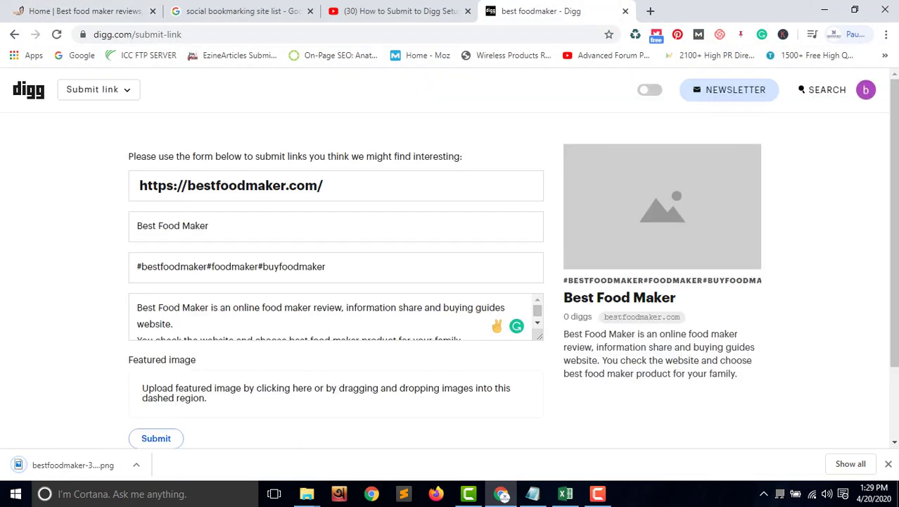
left_click(326, 392)
left_click(333, 123)
key("Return")
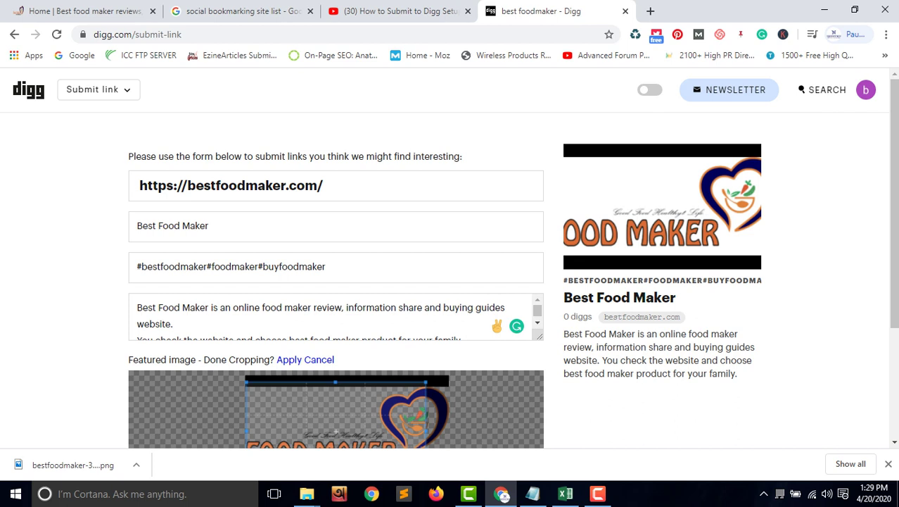
Step: Reposition the crop frame over the "FOOD MAKER" lettering of the featured image and submit the link
scroll(479, 388, "down", 1)
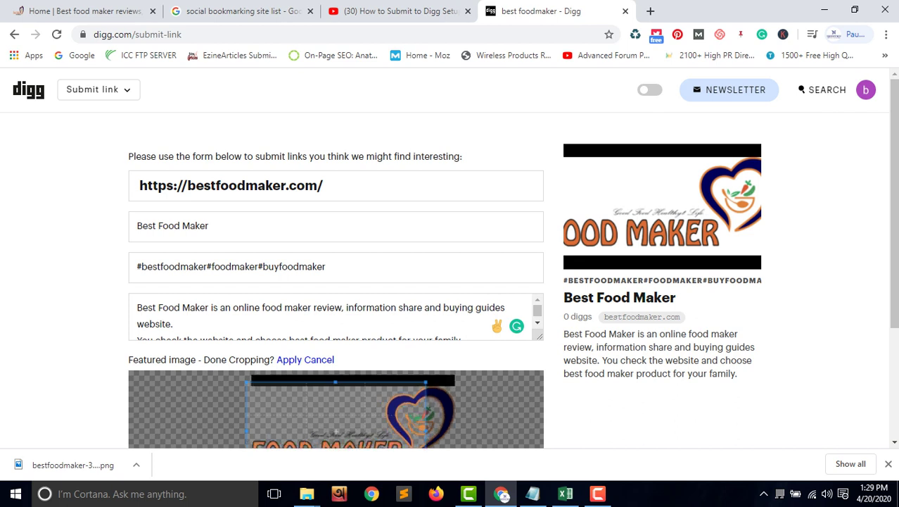
scroll(450, 261, "down", 2)
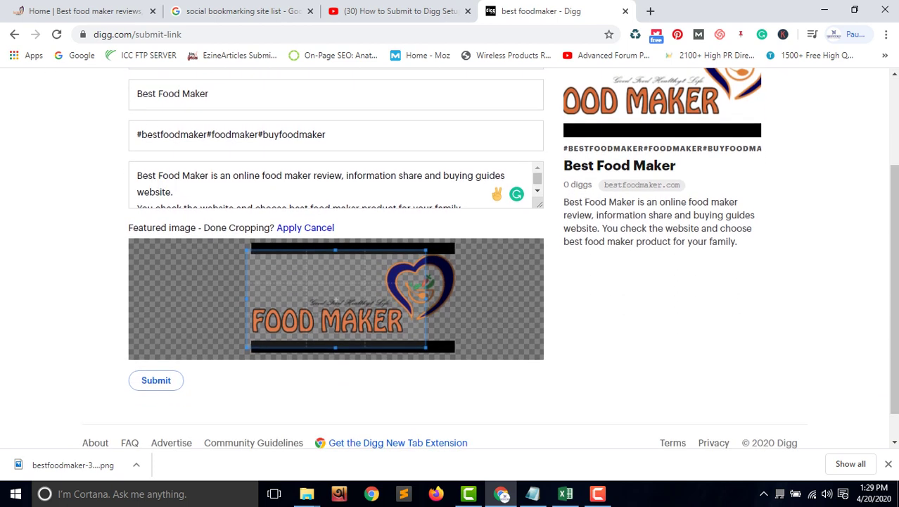
left_click_drag(335, 299, 358, 300)
left_click_drag(359, 299, 331, 310)
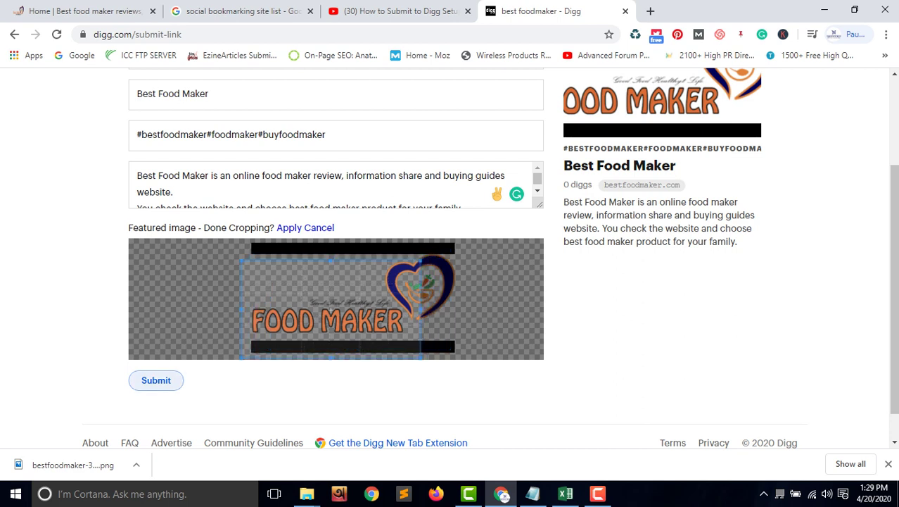
scroll(335, 281, "up", 2)
scroll(450, 260, "down", 3)
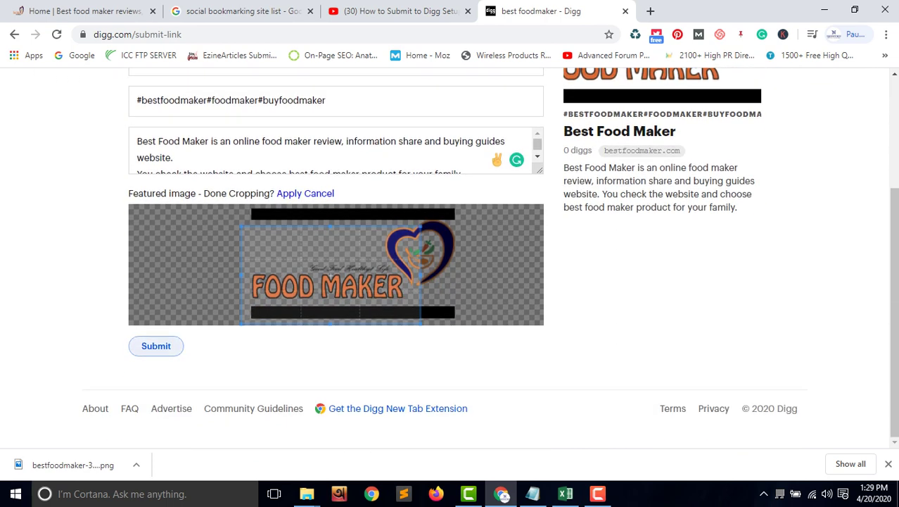
left_click(155, 345)
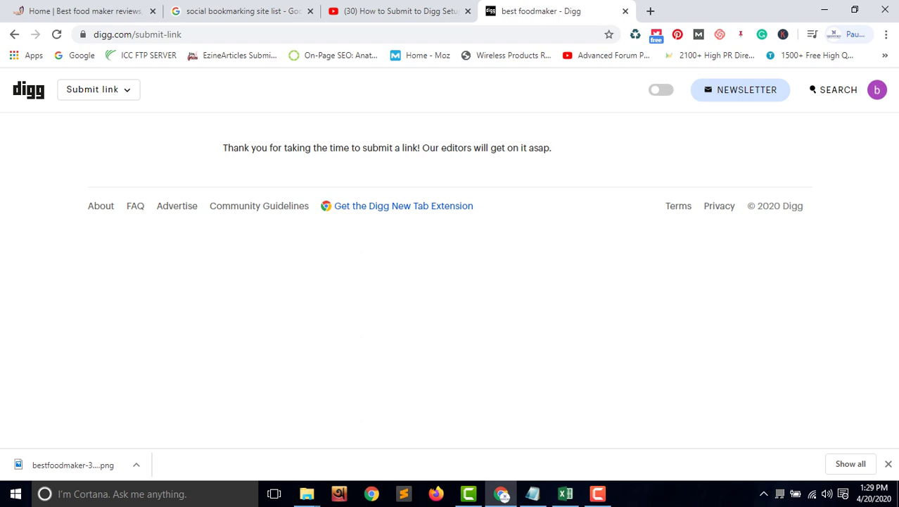
Step: Open the account's submitted links and examine the Best Food Maker entry with its title and description
left_click_drag(553, 149, 219, 149)
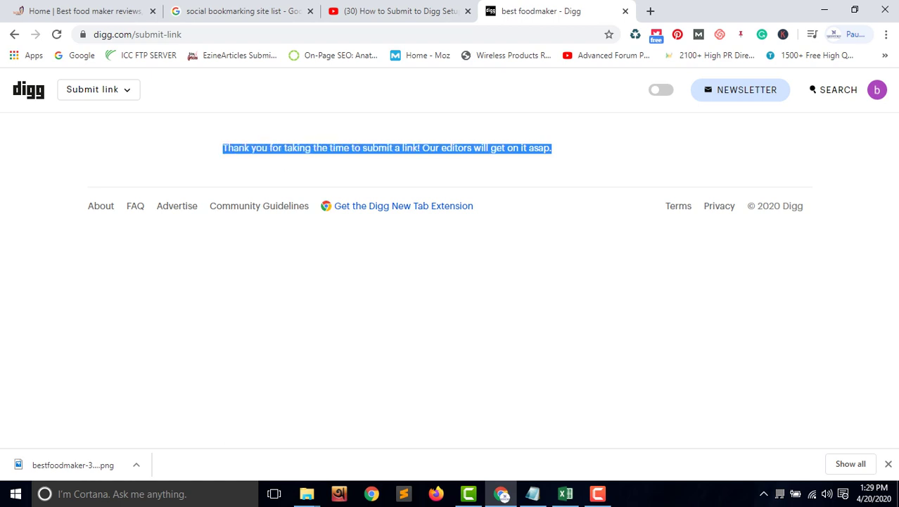
mouse_move(877, 89)
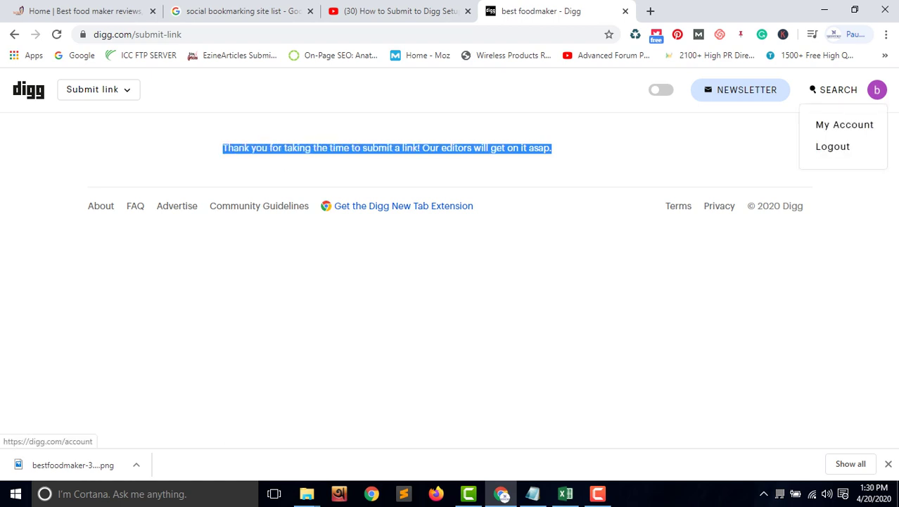
left_click(845, 125)
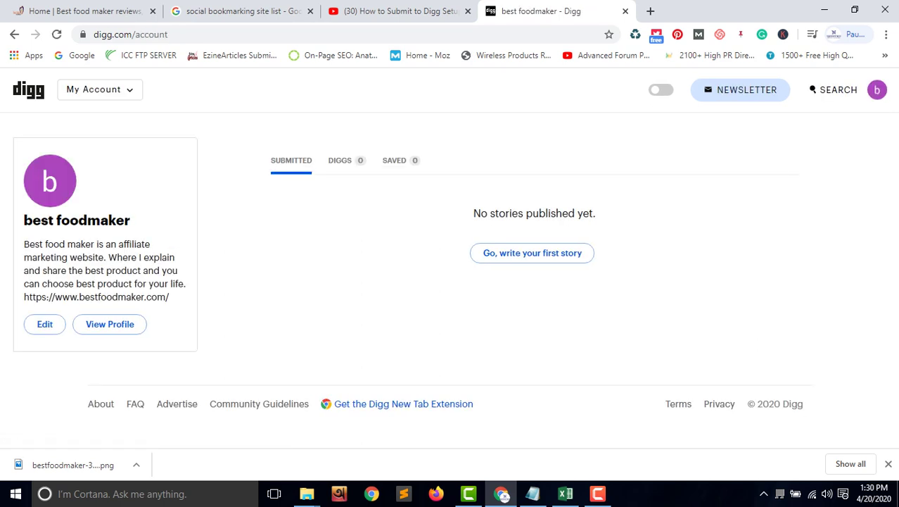
left_click(291, 161)
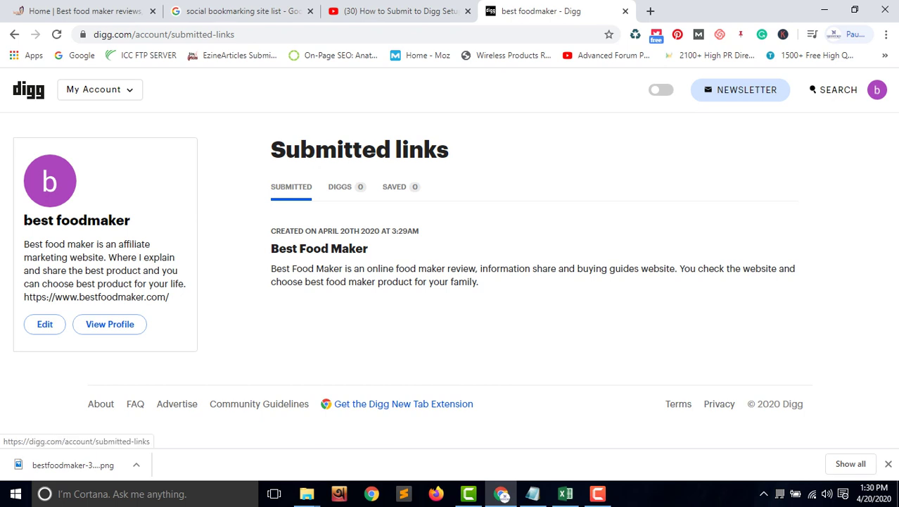
left_click(292, 187)
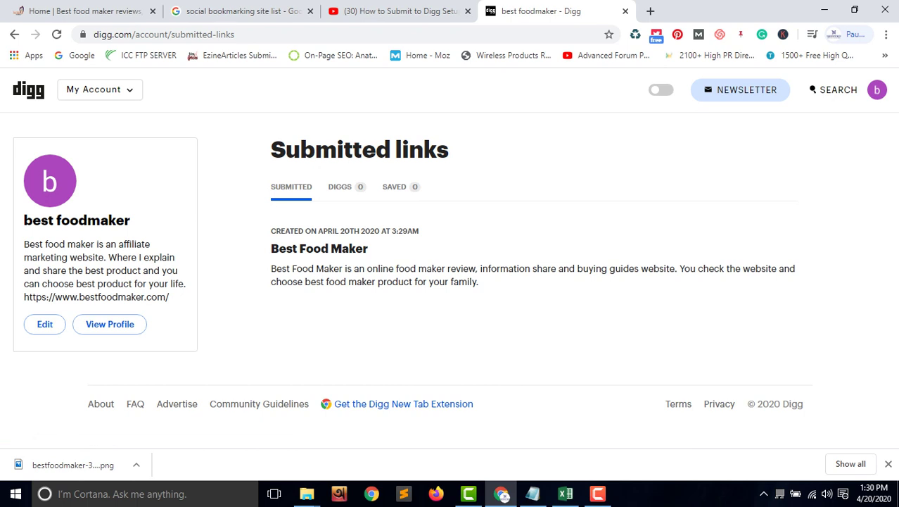
left_click(340, 188)
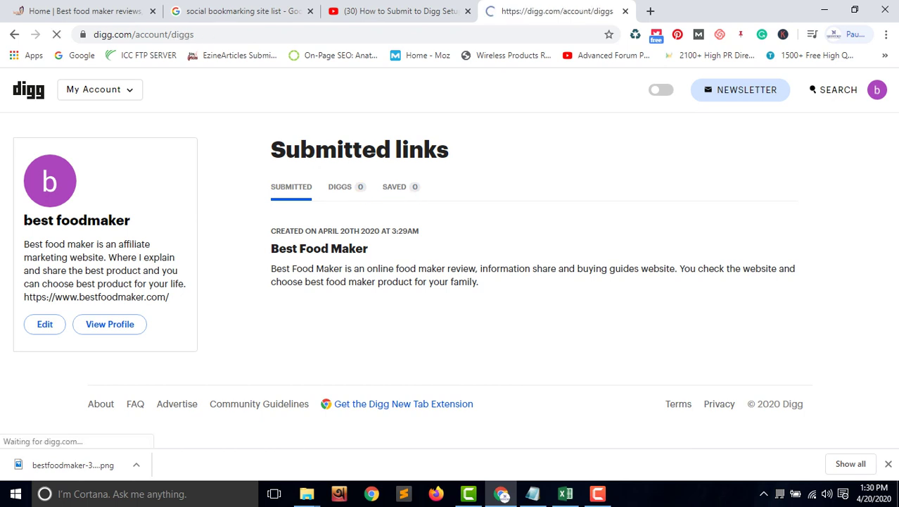
left_click(291, 187)
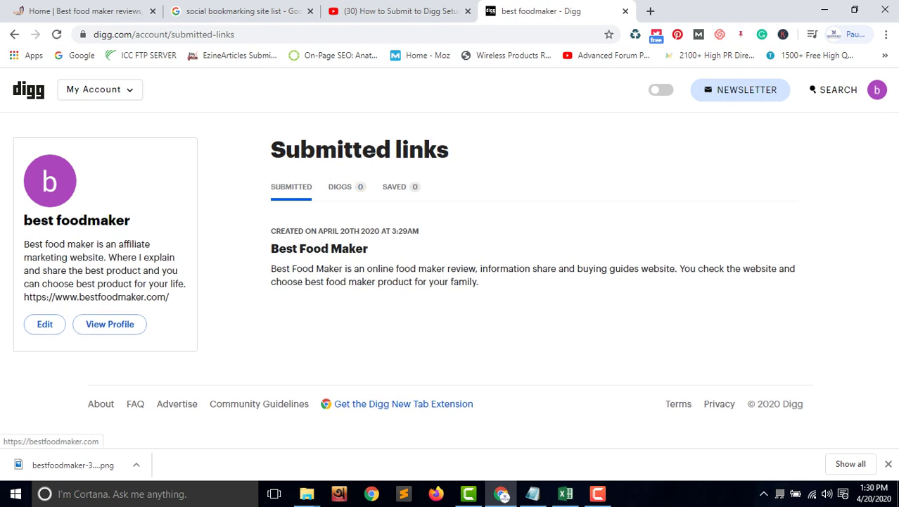
left_click_drag(480, 282, 272, 249)
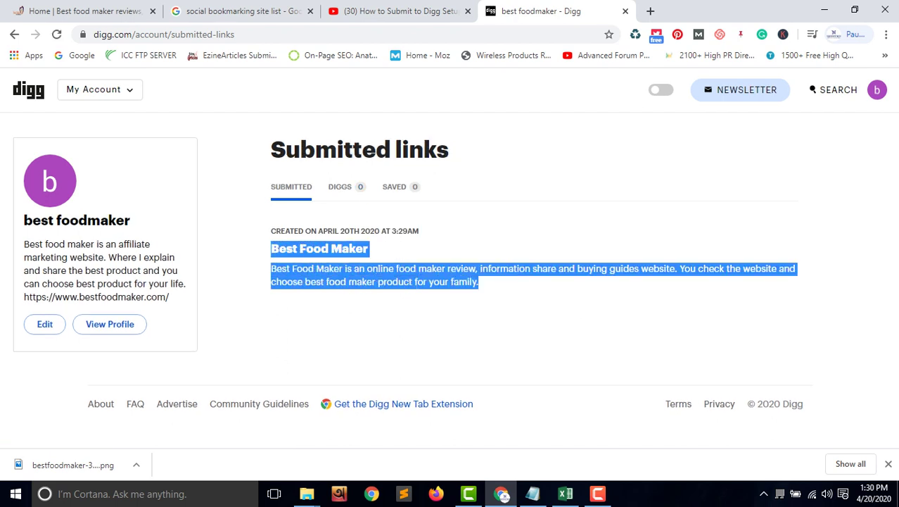
left_click(521, 320)
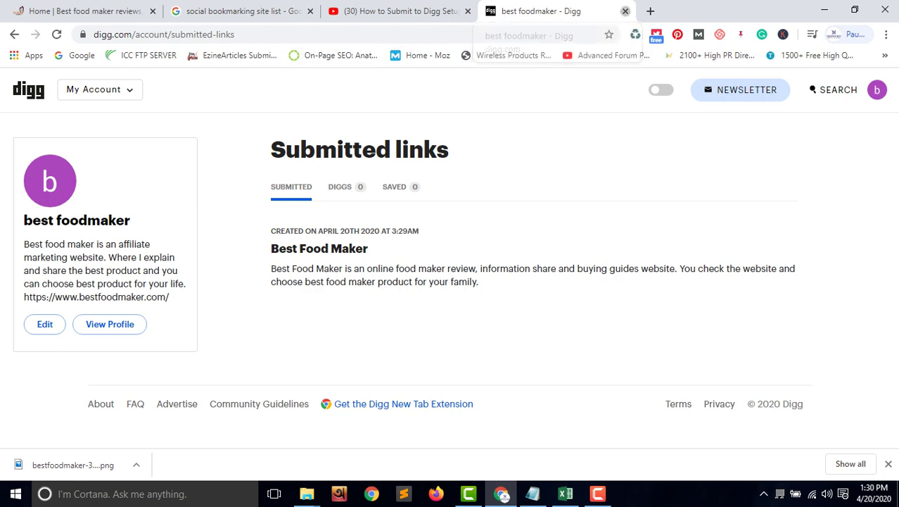
Step: Close the Digg page, switch to sb.txt in Notepad and place the cursor after "scoopit--" in the bookmarking site list
key("ctrl+w")
key("alt+Tab")
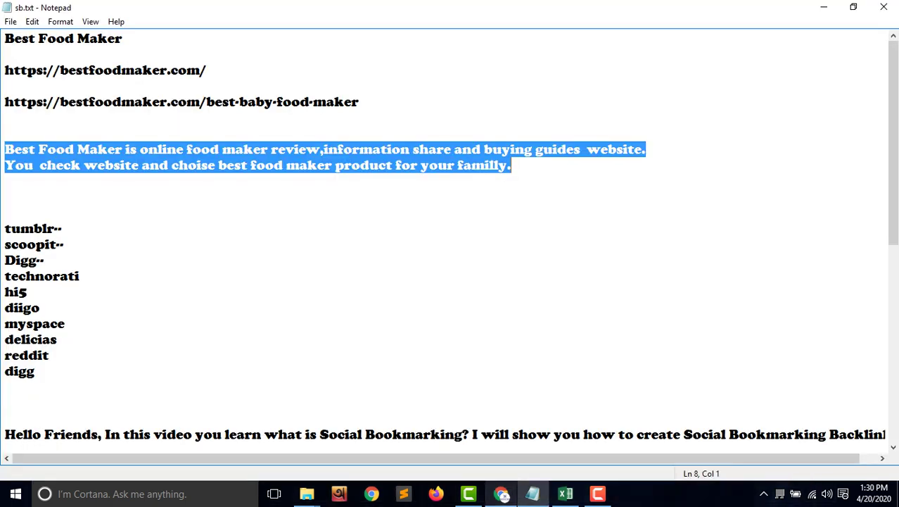
left_click_drag(57, 244, 11, 244)
left_click(64, 244)
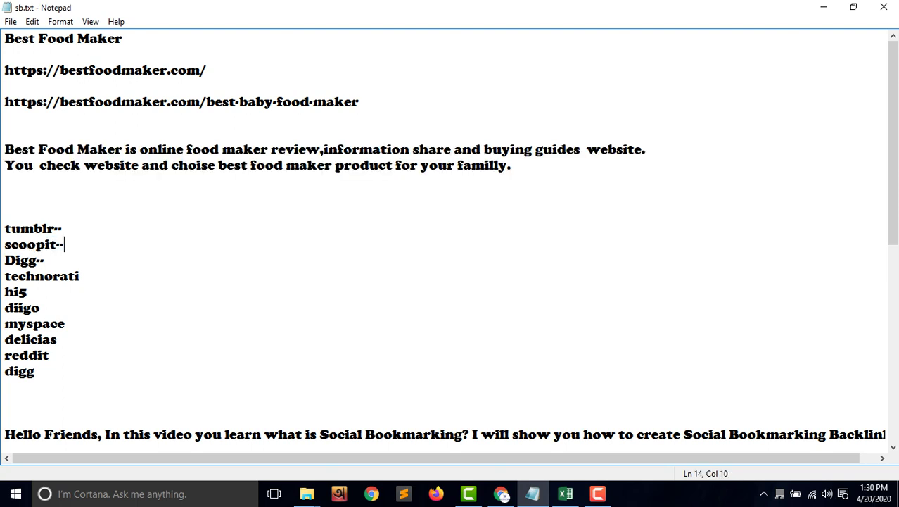
Step: Copy "scoopit" from the bookmarking site list, switch to Chrome and use it to open Scoop.it in a new tab
left_click_drag(57, 245, 4, 244)
key("ctrl+c")
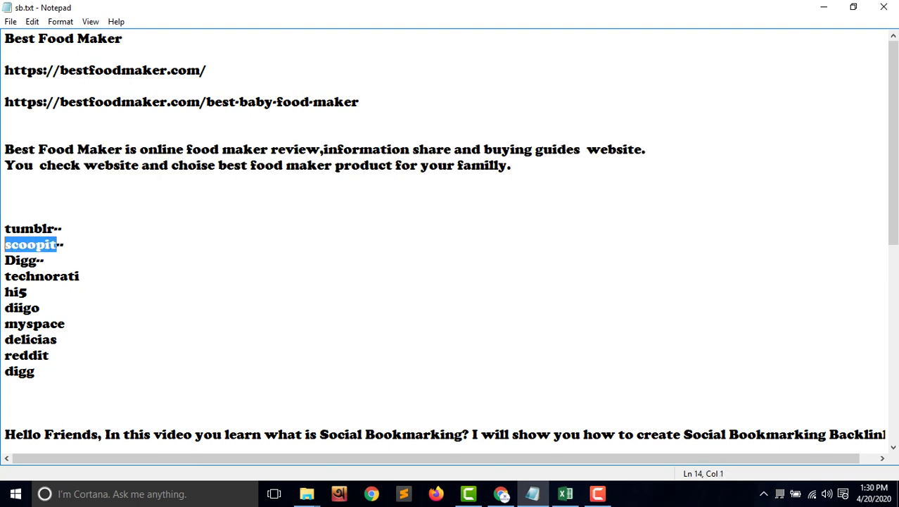
key("alt+Tab")
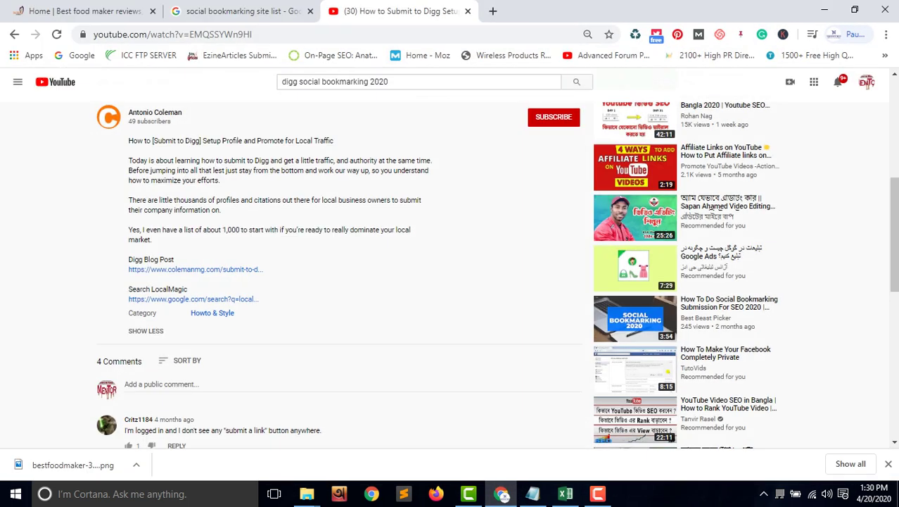
key("ctrl+t")
key("ctrl+v")
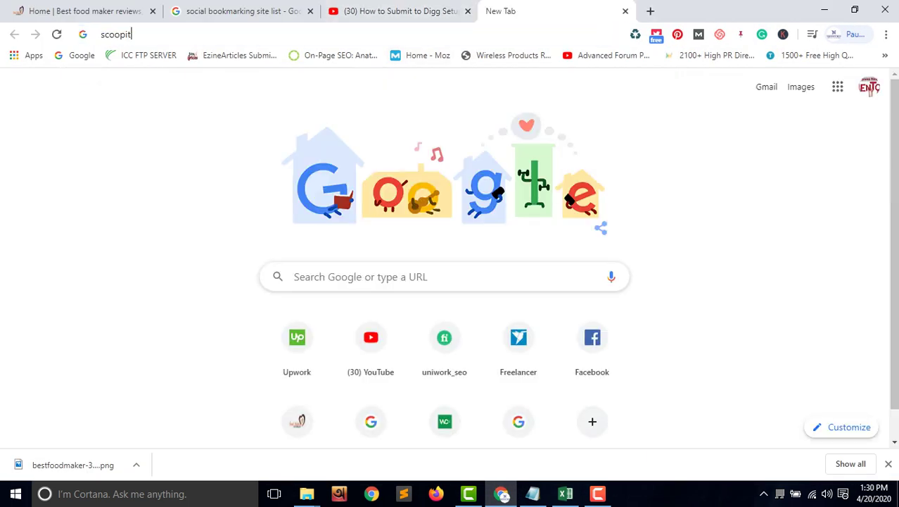
key("Return")
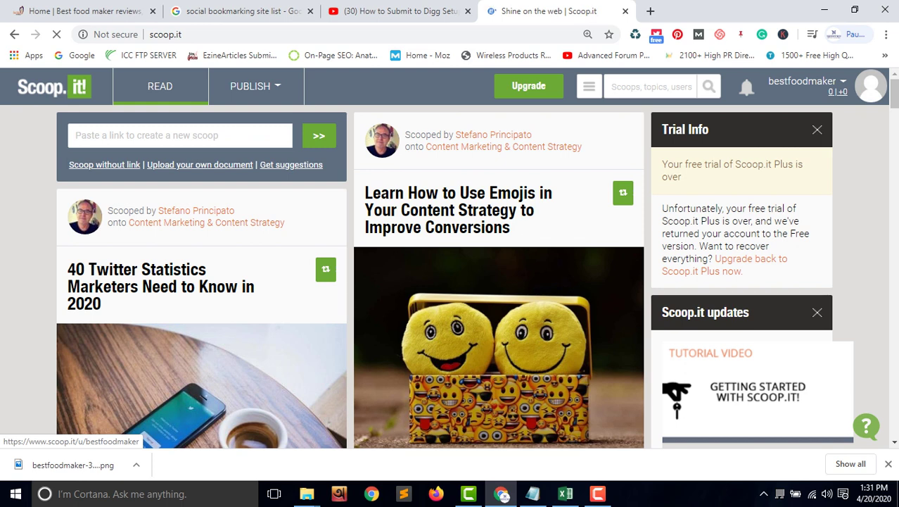
Step: Open the Scoop.it account's profile page and look over its curated topics and the New Scoop form
left_click(837, 92)
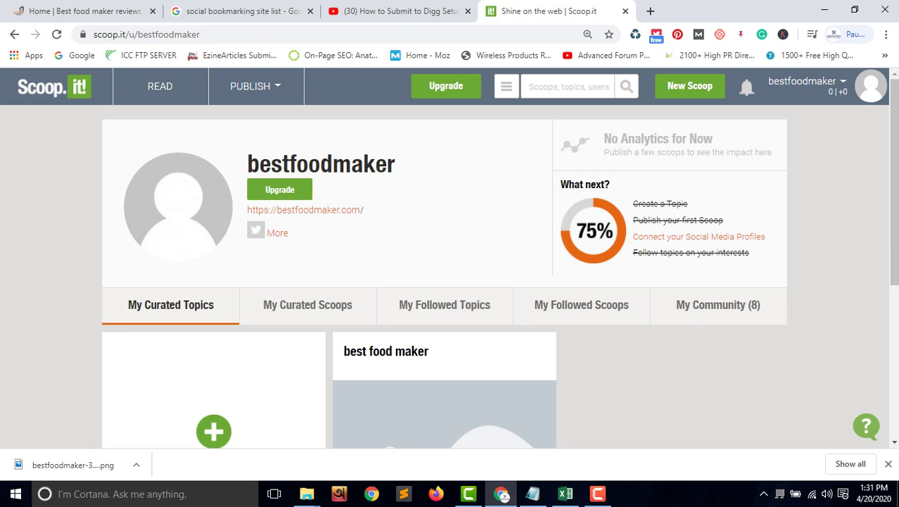
scroll(444, 232, "down", 4)
scroll(444, 233, "up", 1)
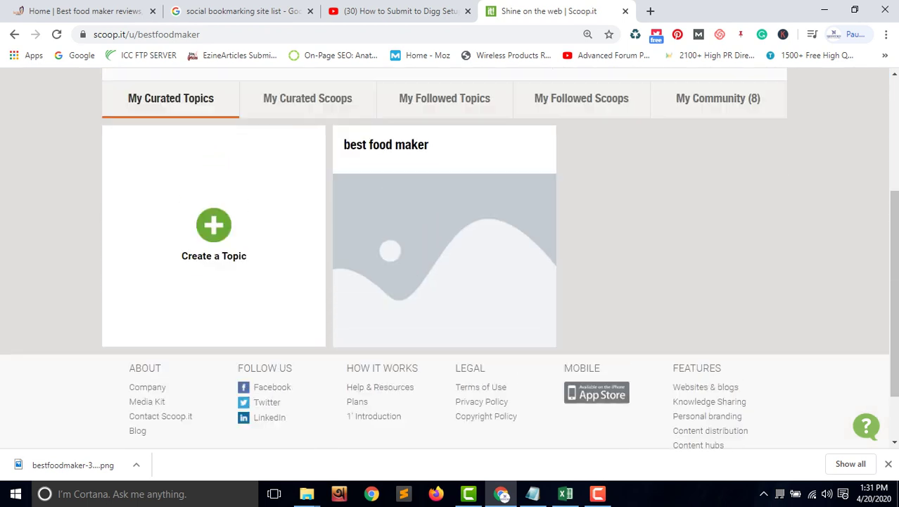
scroll(307, 239, "up", 2)
scroll(444, 258, "up", 1)
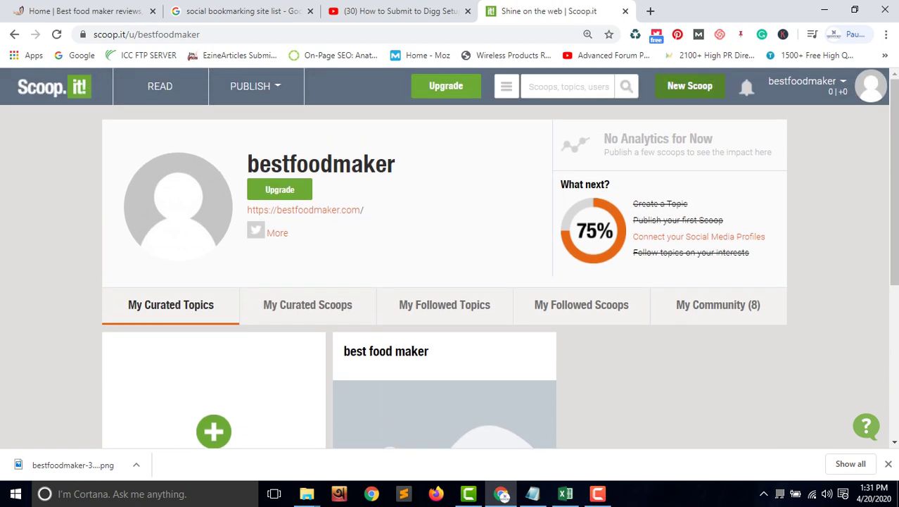
left_click(689, 86)
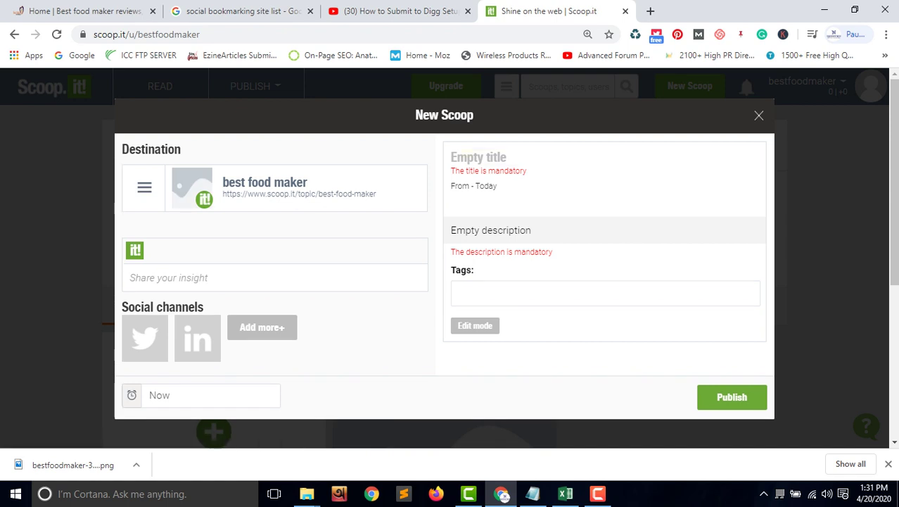
left_click(758, 115)
Step: Try to create a new topic beside the best food maker topic in the curated topics
scroll(443, 258, "down", 3)
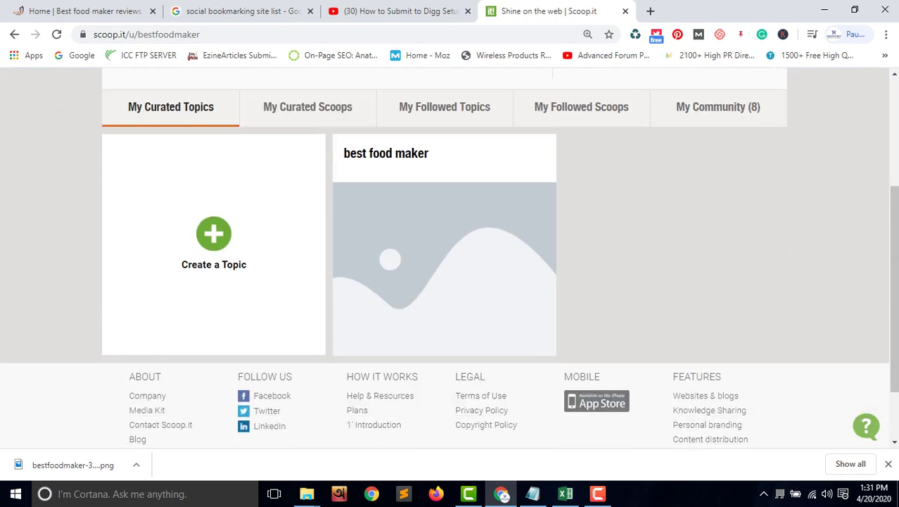
left_click(214, 235)
scroll(444, 258, "down", 2)
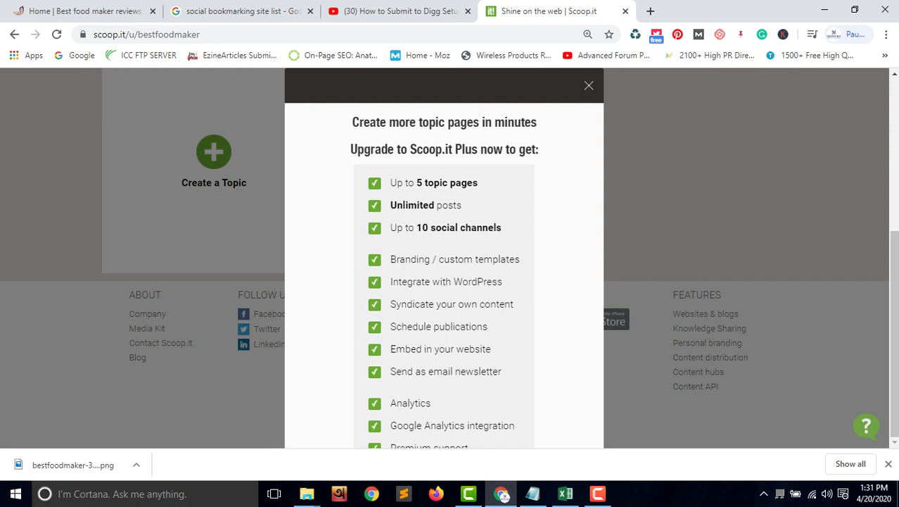
left_click(589, 85)
left_click(214, 153)
scroll(444, 257, "up", 4)
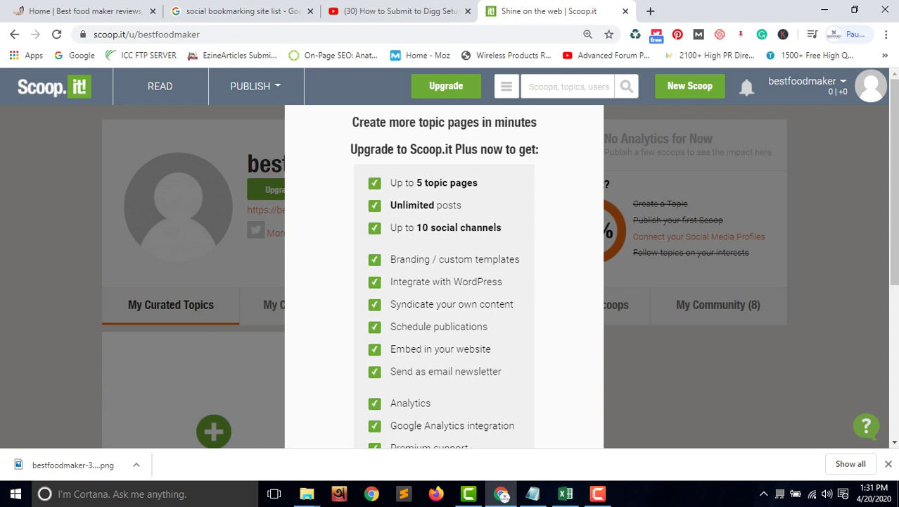
scroll(444, 257, "down", 4)
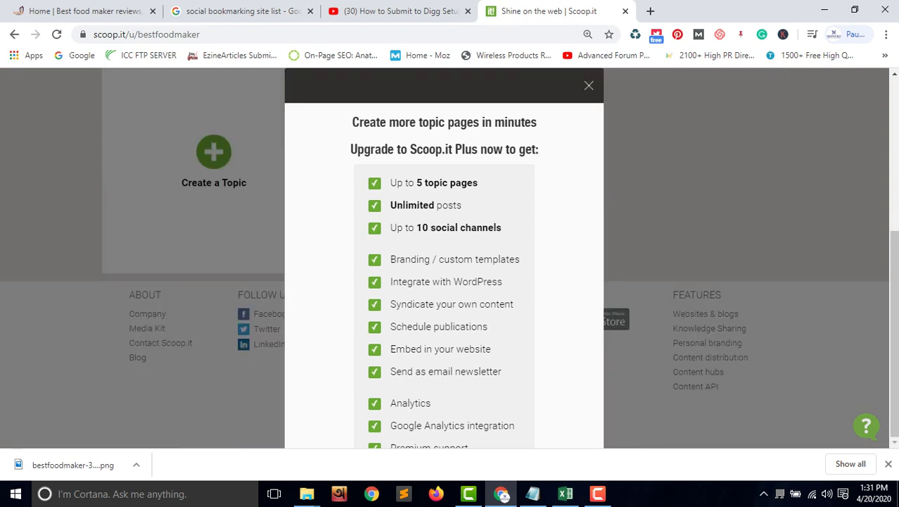
key("Escape")
scroll(449, 257, "up", 5)
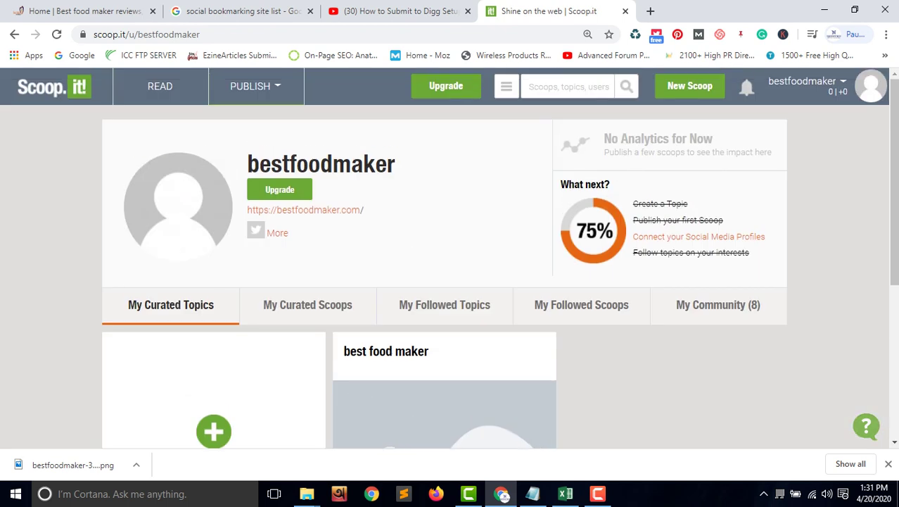
Step: Try to create a topic from the site's publishing options, and dismiss the downloads bar and the upgrade offer
mouse_move(255, 87)
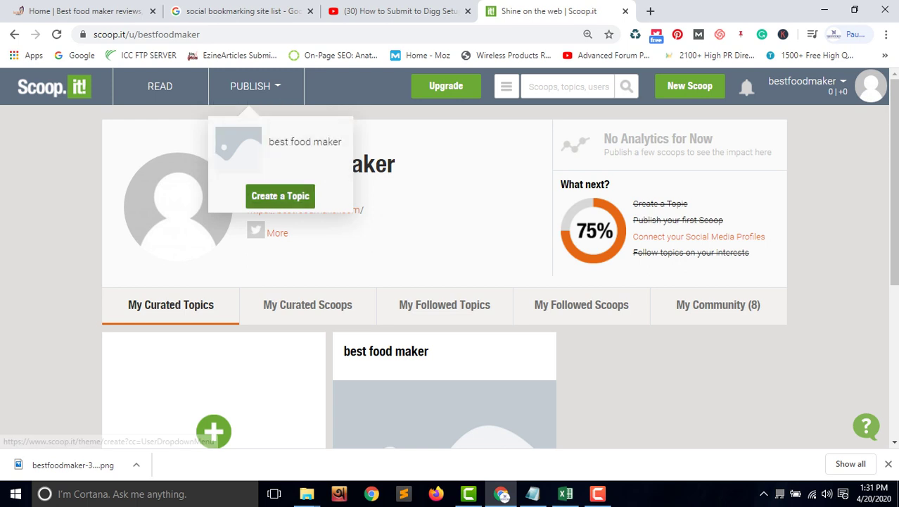
left_click(280, 195)
scroll(444, 257, "down", 4)
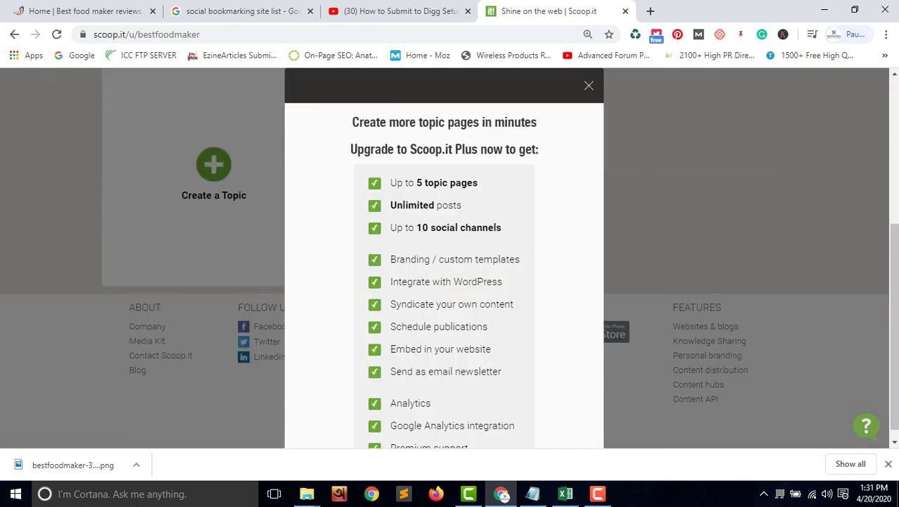
scroll(444, 258, "down", 1)
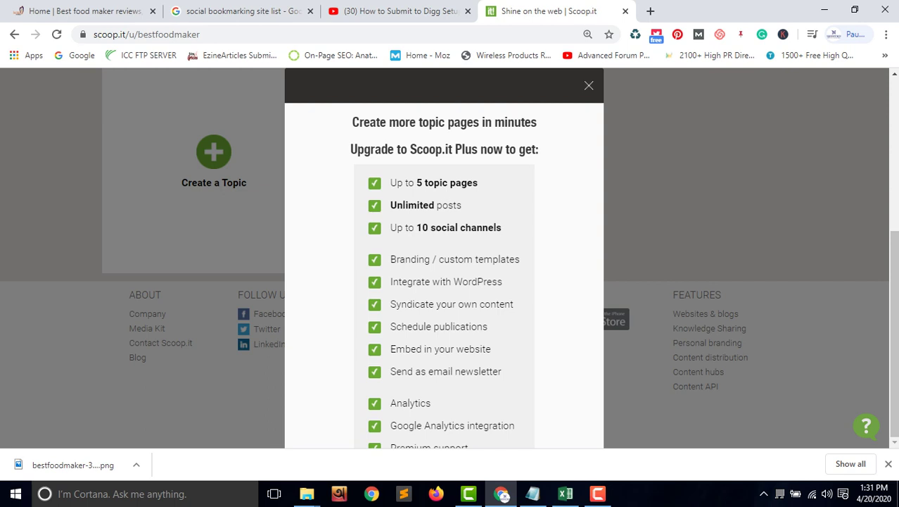
left_click(888, 463)
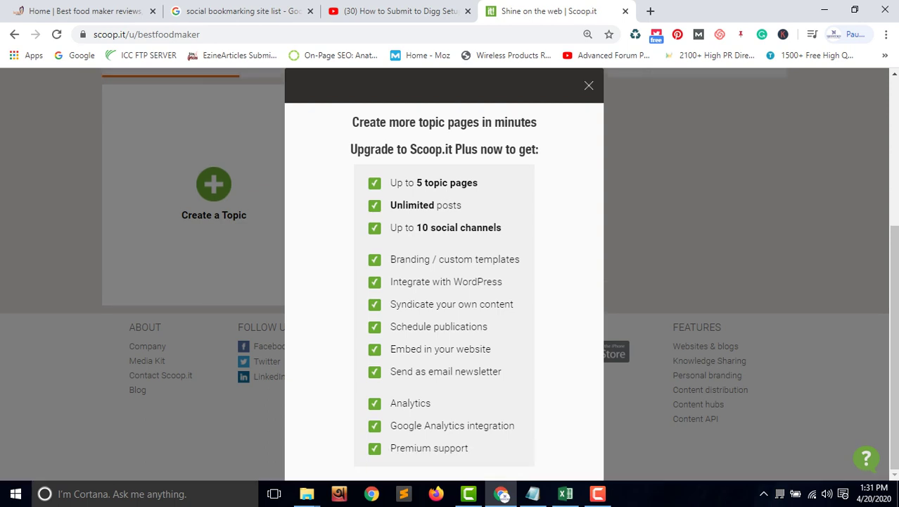
scroll(444, 281, "up", 4)
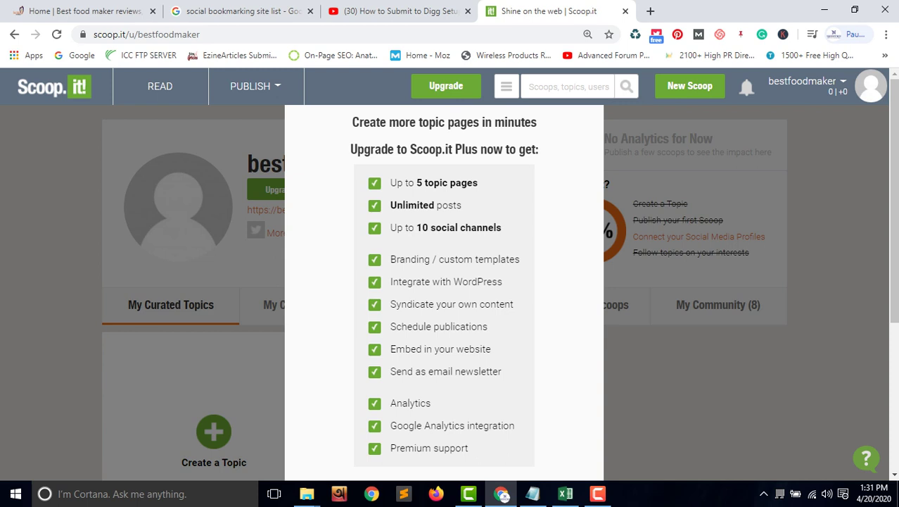
scroll(444, 282, "down", 2)
left_click(588, 84)
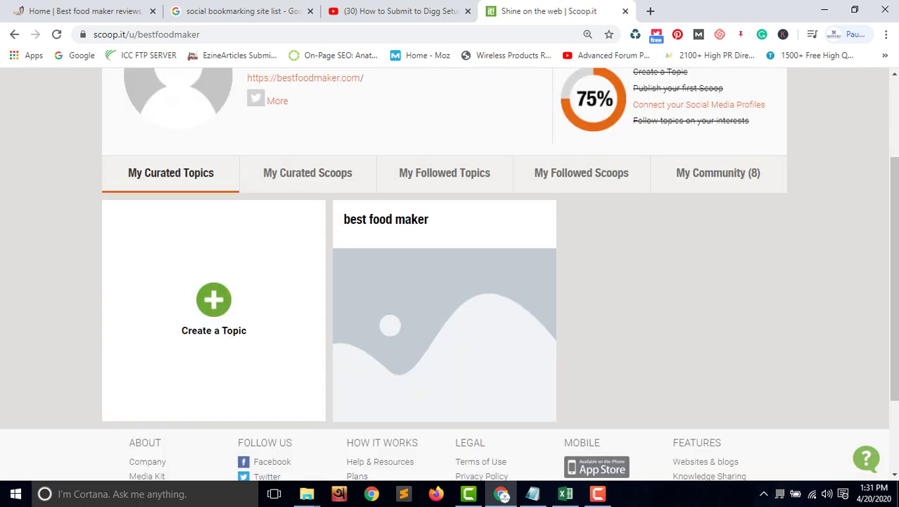
Step: Start a new scoop for the best food maker topic and title it "Best Food Maker", copied from sb.txt
scroll(690, 88, "up", 2)
left_click(689, 85)
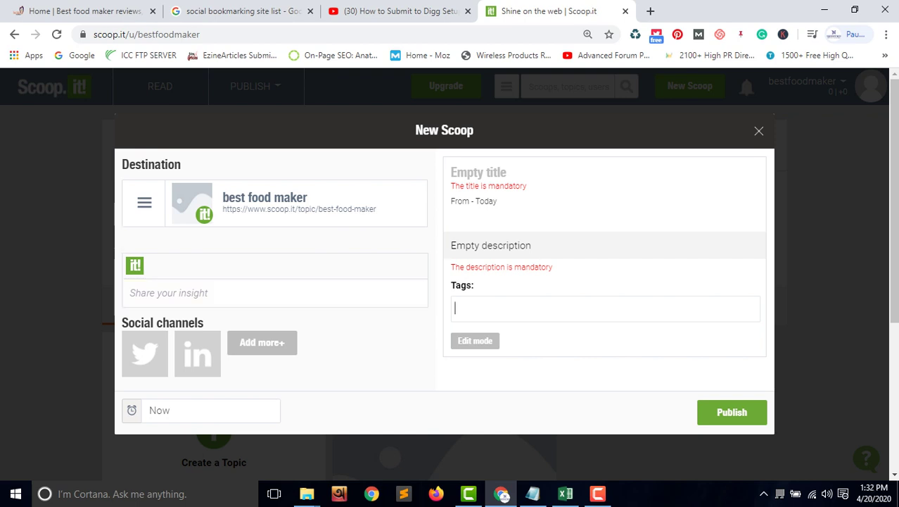
left_click(491, 169)
left_click_drag(507, 172, 450, 173)
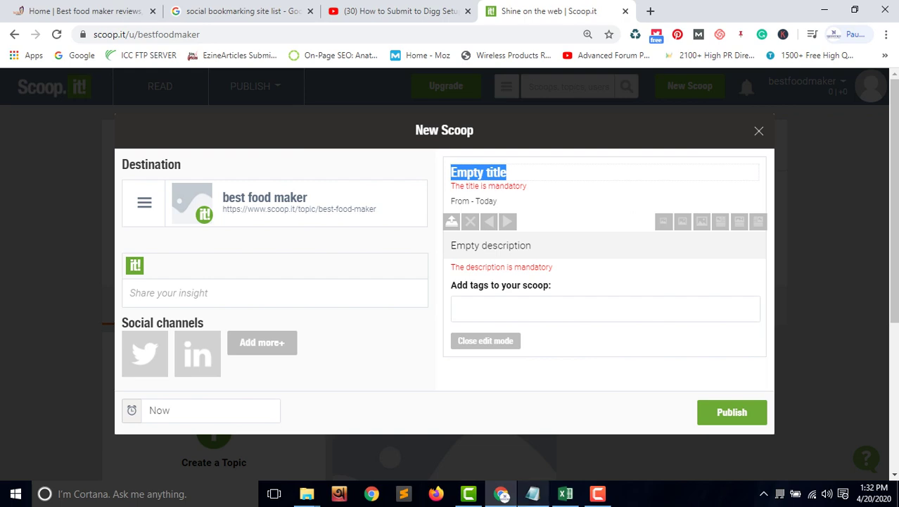
left_click(533, 493)
left_click_drag(126, 39, 5, 39)
key("ctrl+c")
left_click(502, 493)
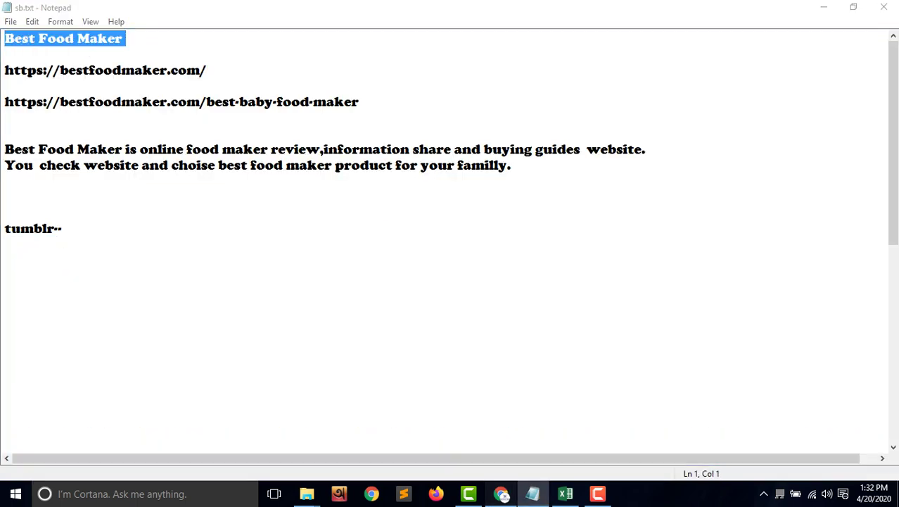
key("ctrl+v")
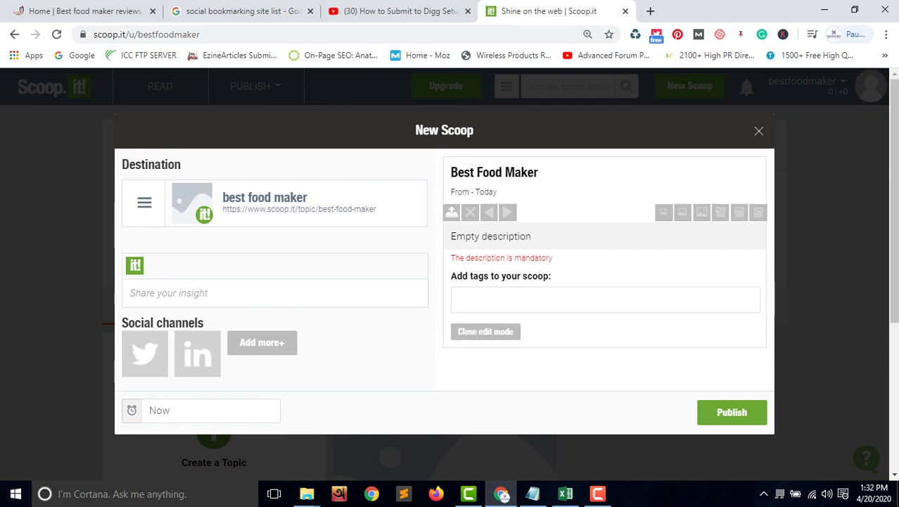
Step: Fill in the scoop's description with the two-line Best Food Maker website description copied from sb.txt
left_click_drag(497, 192, 475, 192)
left_click(475, 192)
left_click(485, 299)
left_click(490, 236)
key("ctrl+v")
left_click(490, 237)
left_click(533, 494)
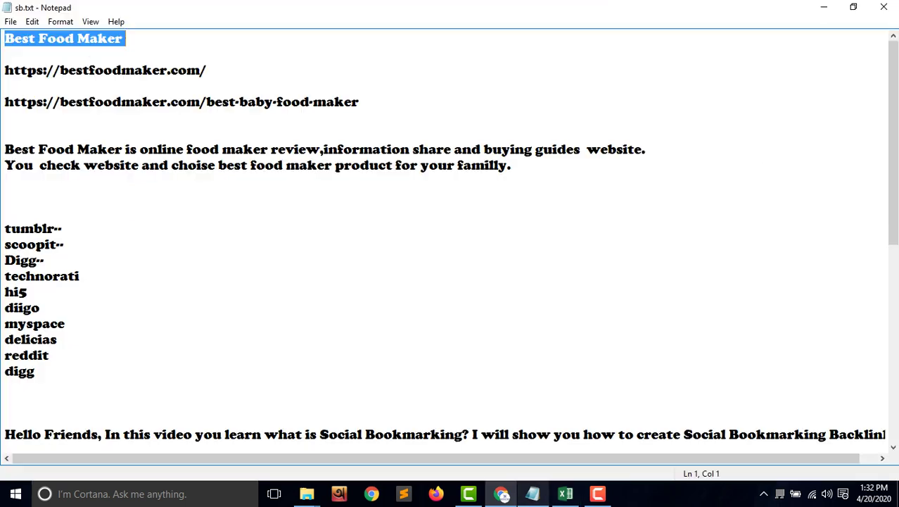
left_click_drag(5, 150, 511, 166)
key("ctrl+c")
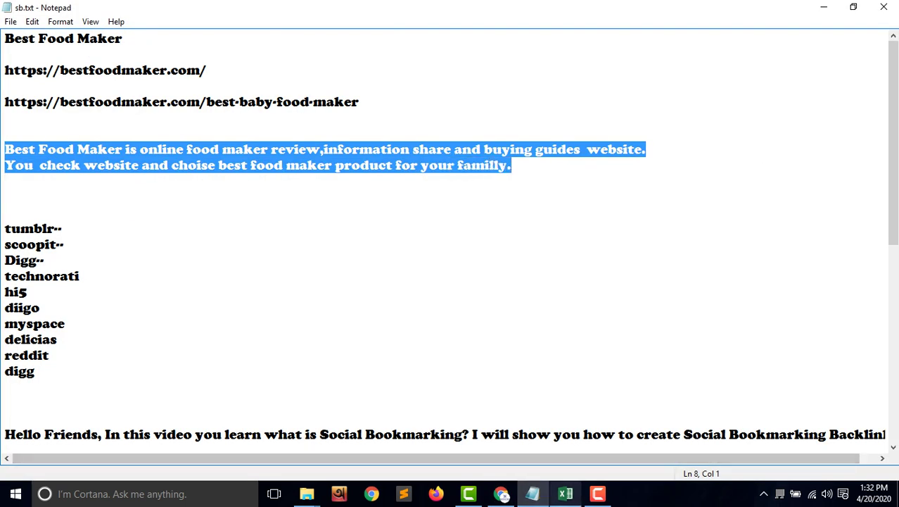
left_click(469, 494)
left_click(502, 494)
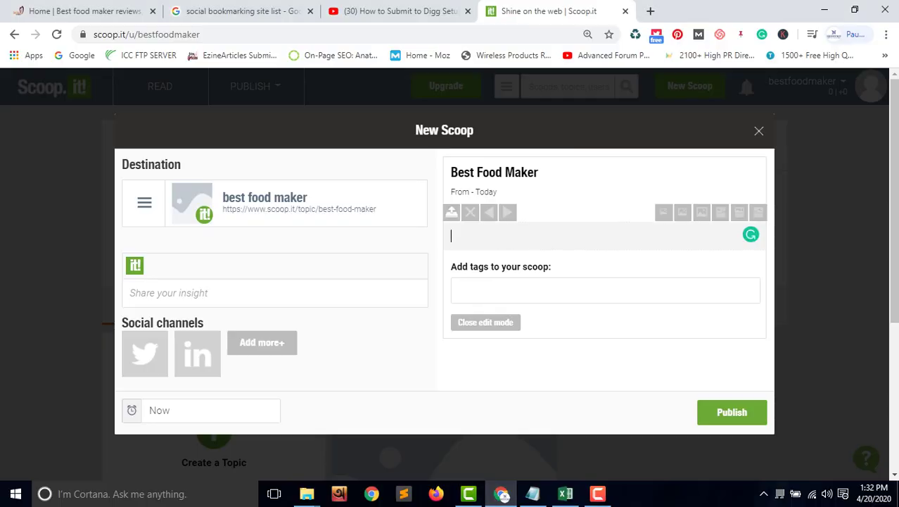
key("ctrl+v")
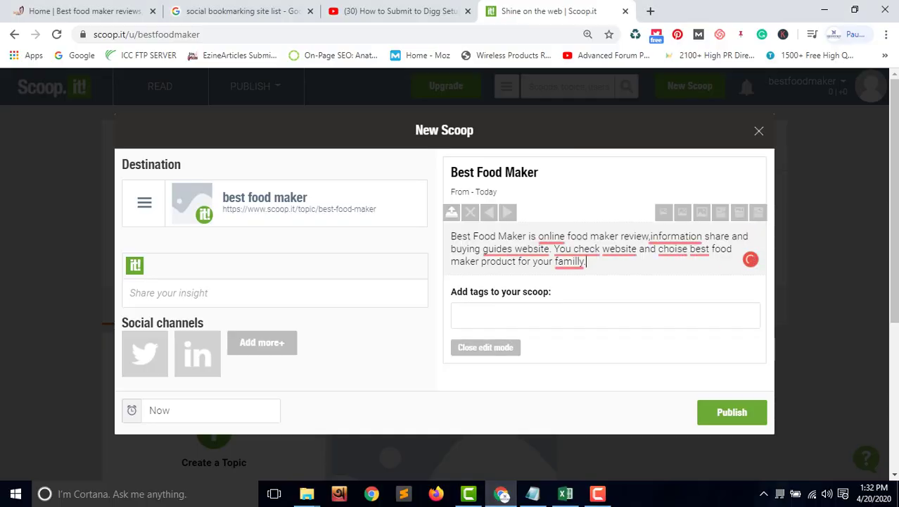
Step: Apply the Grammarly corrections "an online", "review, information" and "choose" to the scoop's description
mouse_move(552, 238)
left_click(569, 278)
left_click(686, 236)
left_click(697, 279)
left_click(691, 249)
left_click(701, 269)
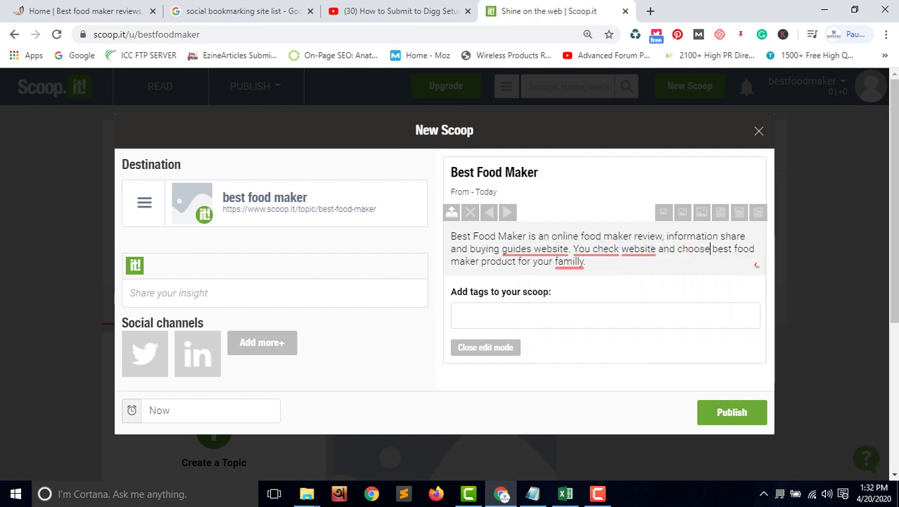
Step: Correct the rest of the description to "You check the website", "guides website" without the extra space, and "family"
left_click(591, 249)
left_click(607, 294)
left_click(638, 248)
left_click(647, 291)
left_click(534, 248)
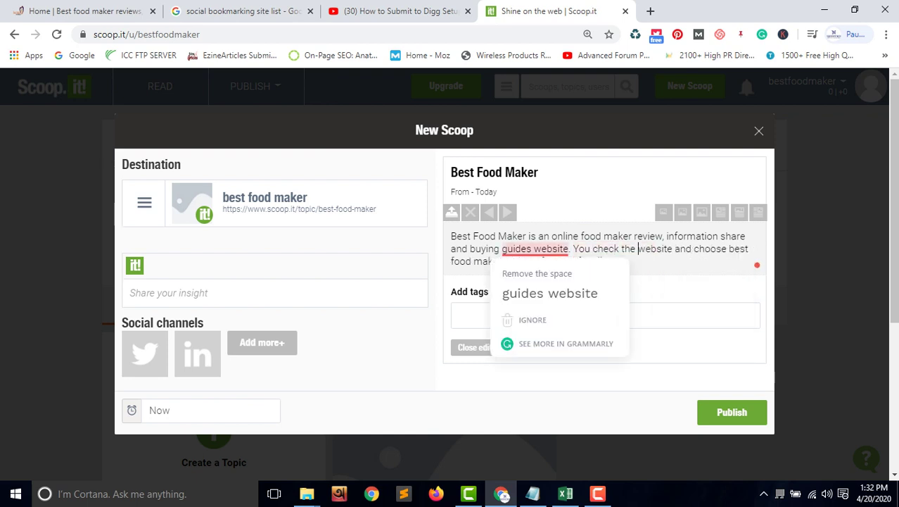
left_click(548, 293)
left_click(592, 261)
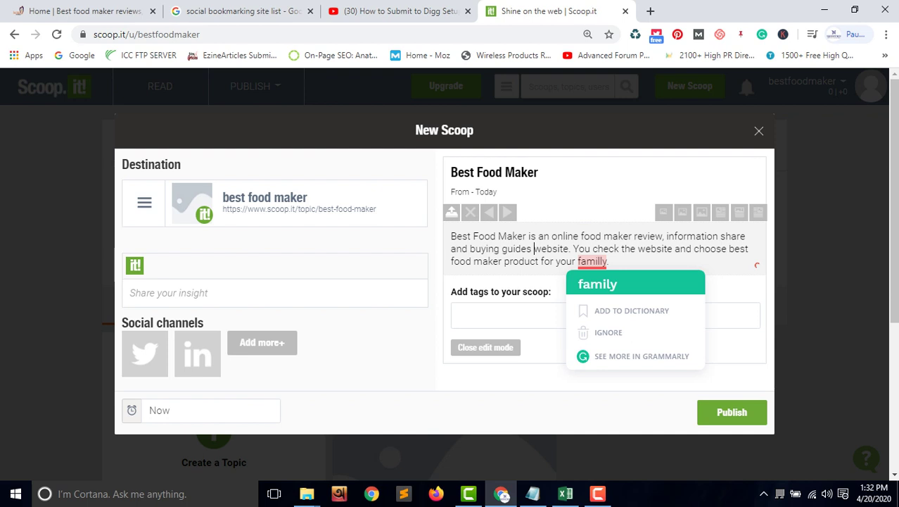
left_click(597, 284)
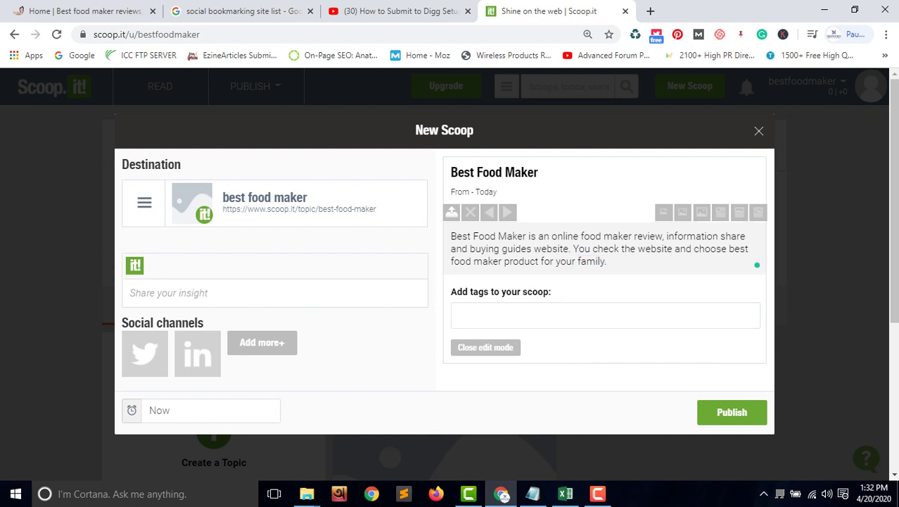
Step: Add the tags "bestfoodmaker", "foodmaker" and "buybestfoodmaker" to the scoop
type("best")
type("foodmaker")
left_click(524, 314)
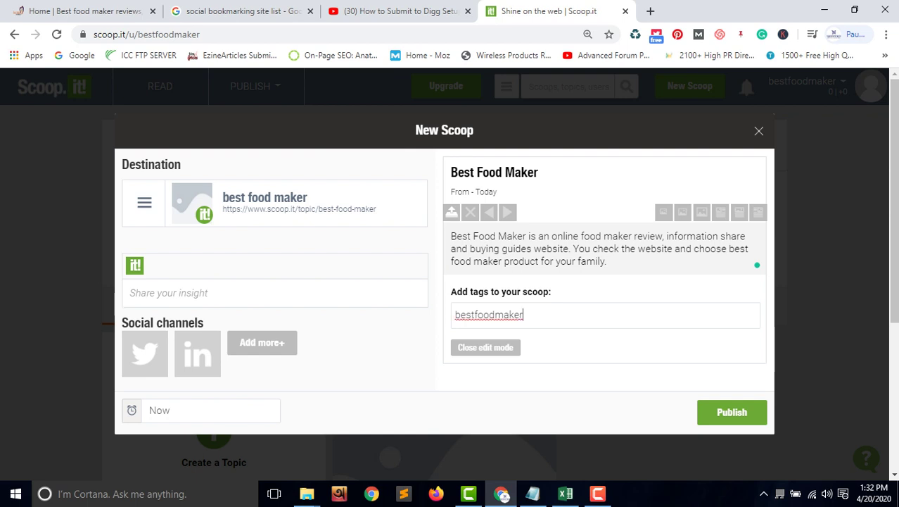
key("Return")
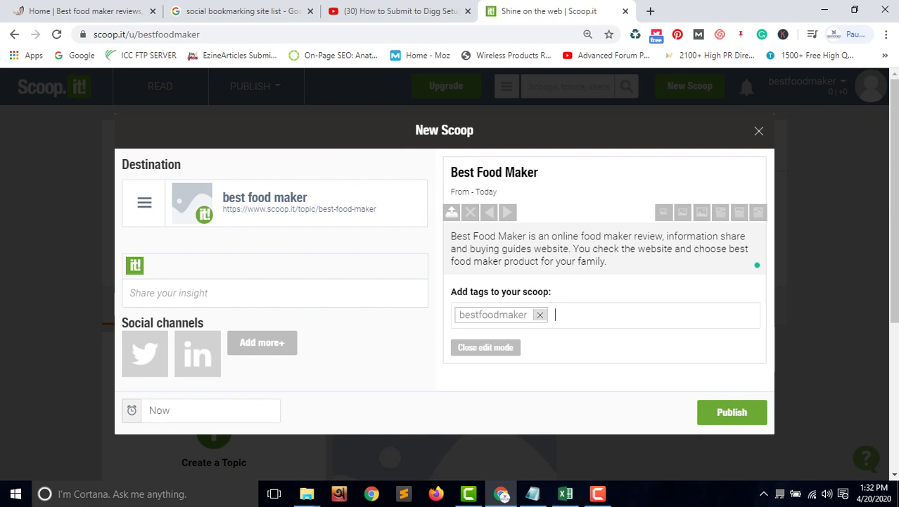
type("foodmaker")
key("Return")
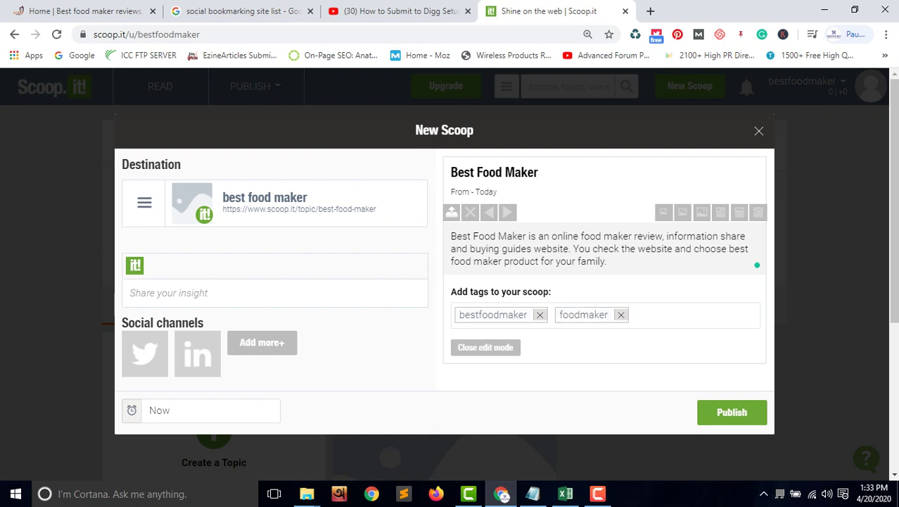
type("buybestfoodmaker")
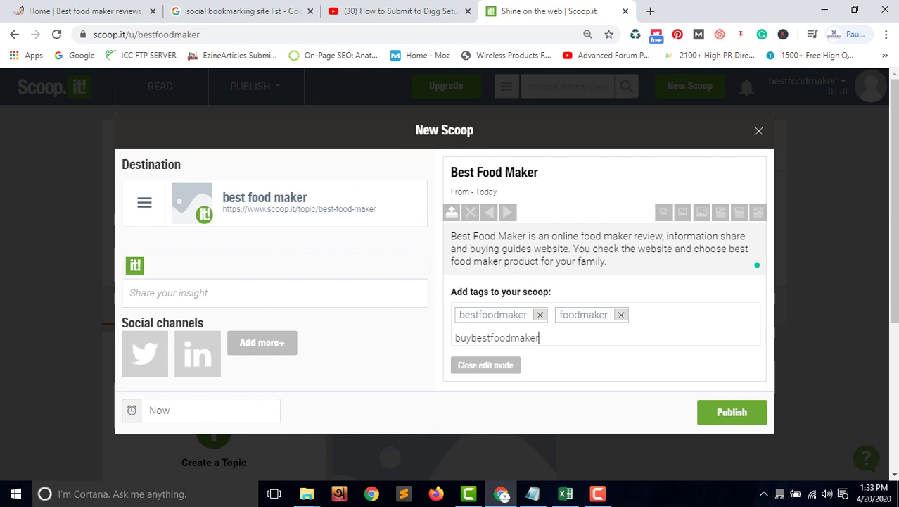
key("Return")
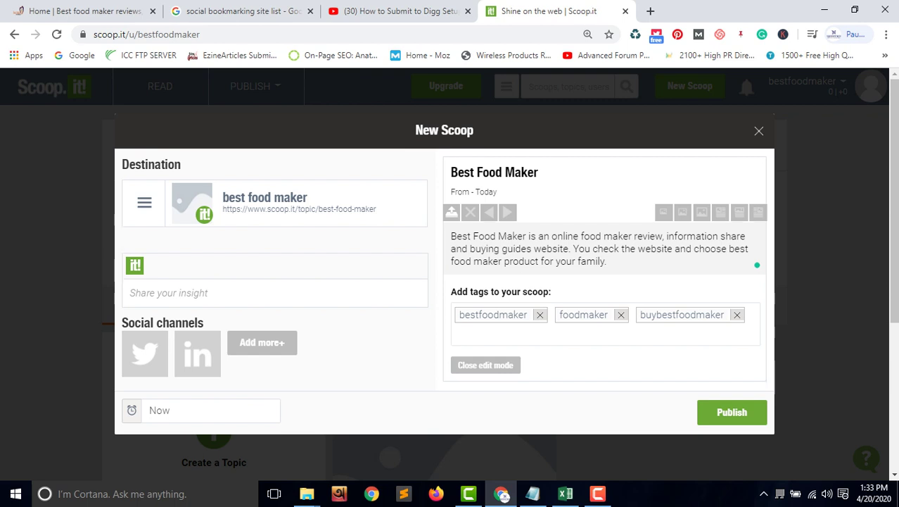
left_click_drag(543, 173, 450, 172)
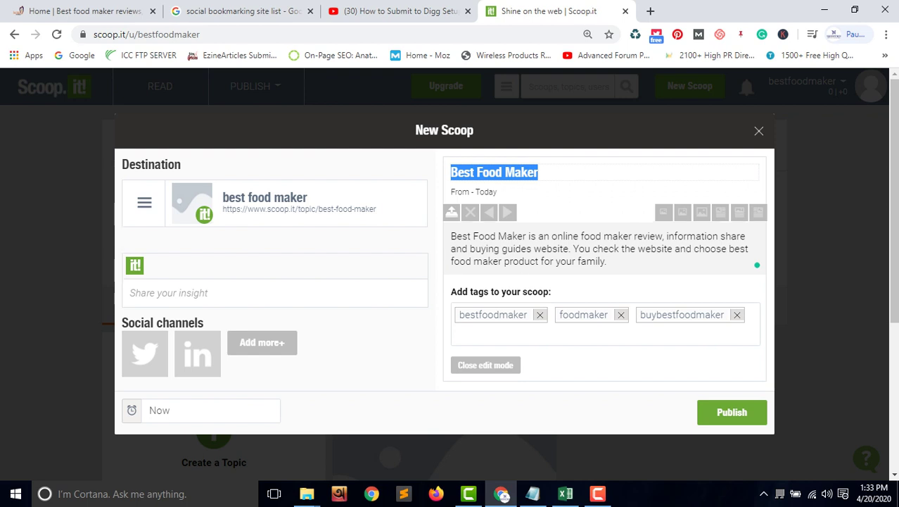
left_click(204, 293)
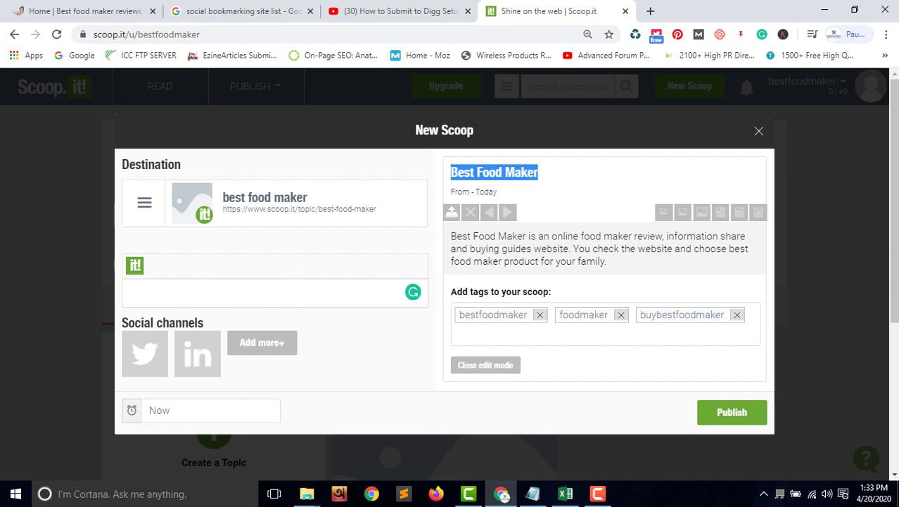
scroll(449, 275, "down", 1)
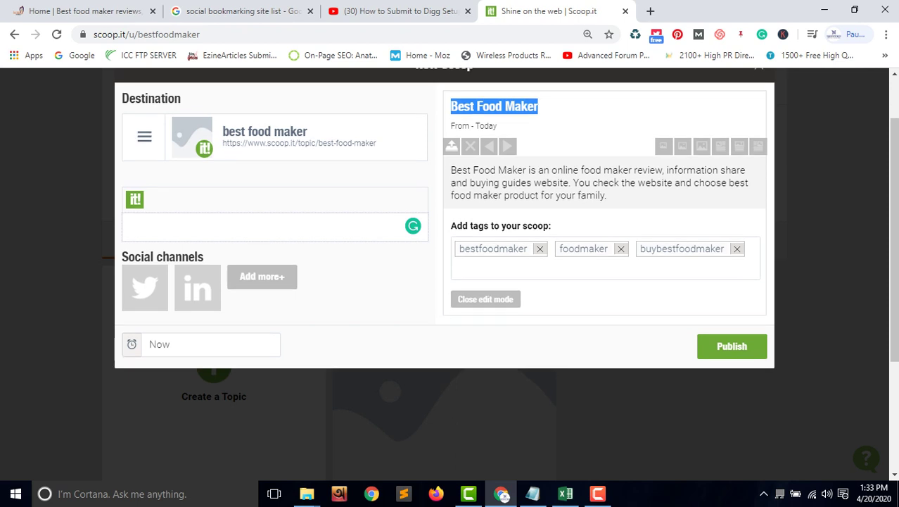
left_click(211, 345)
left_click(589, 292)
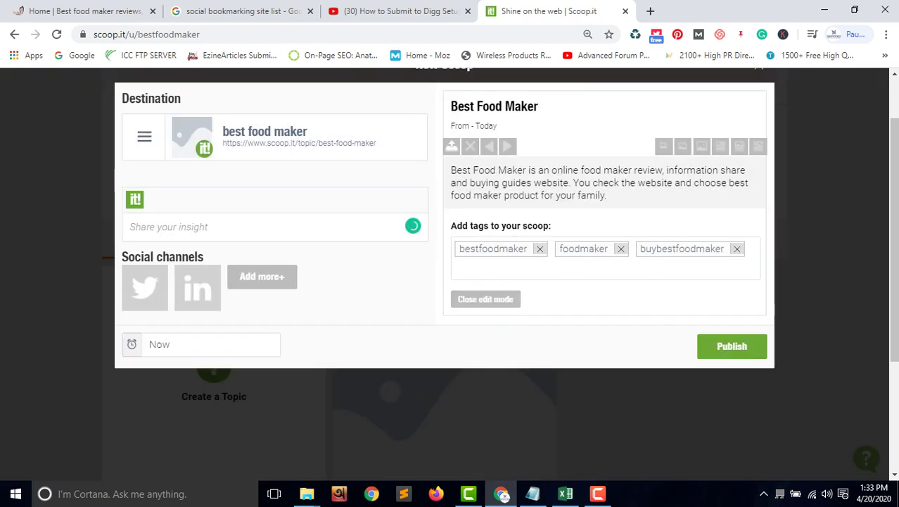
scroll(589, 292, "up", 1)
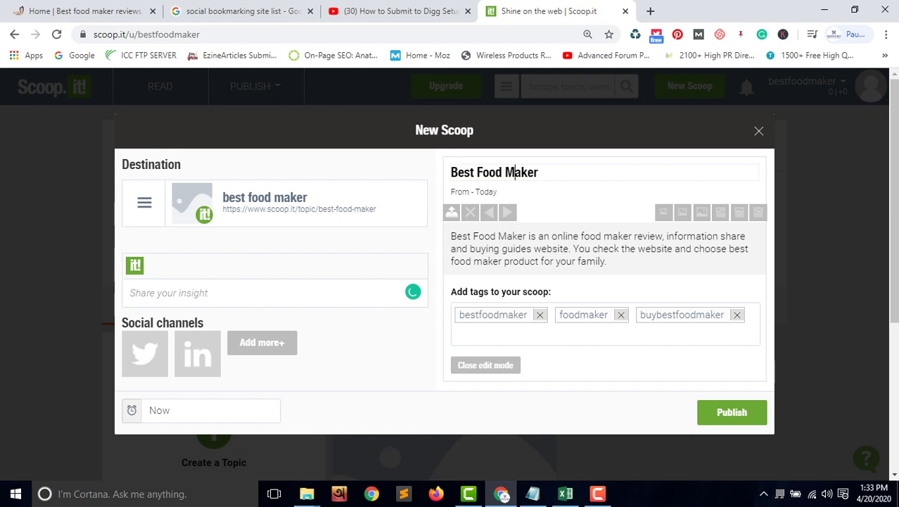